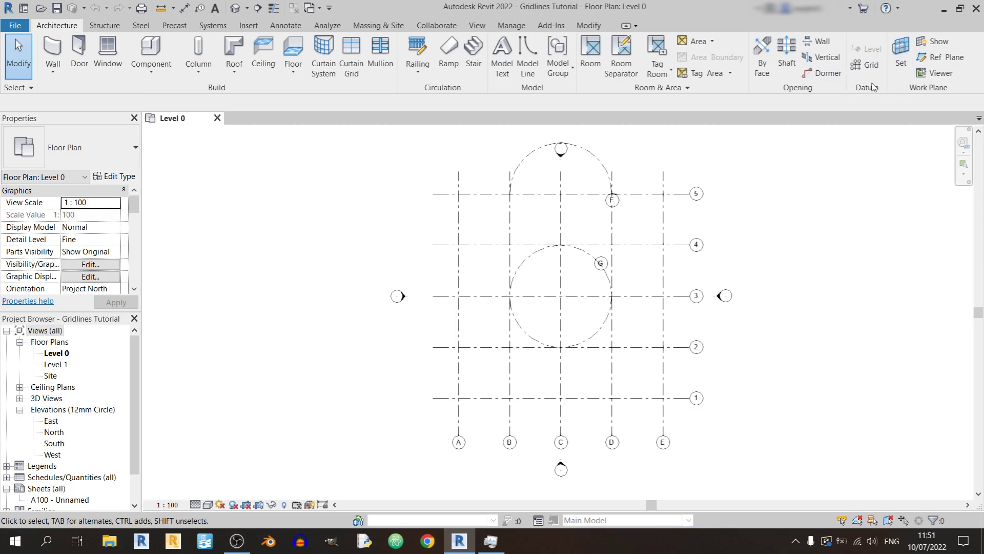
Switch the ribbon to the Structure tab while viewing the Level 0 floor plan
click(112, 28)
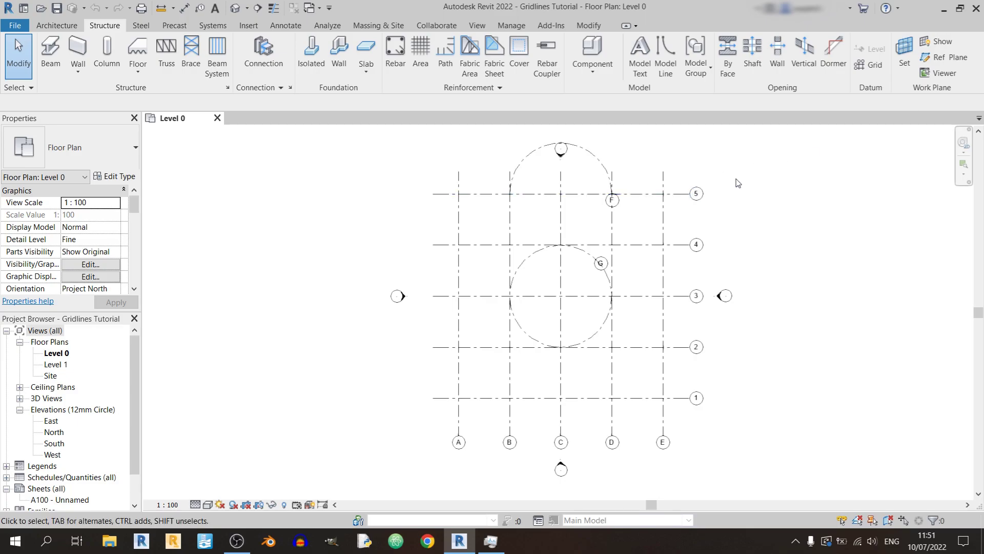
Delete grids A–E, F, G and 1–5 from Level 0 and start the Grid tool
drag(736, 178, 425, 277)
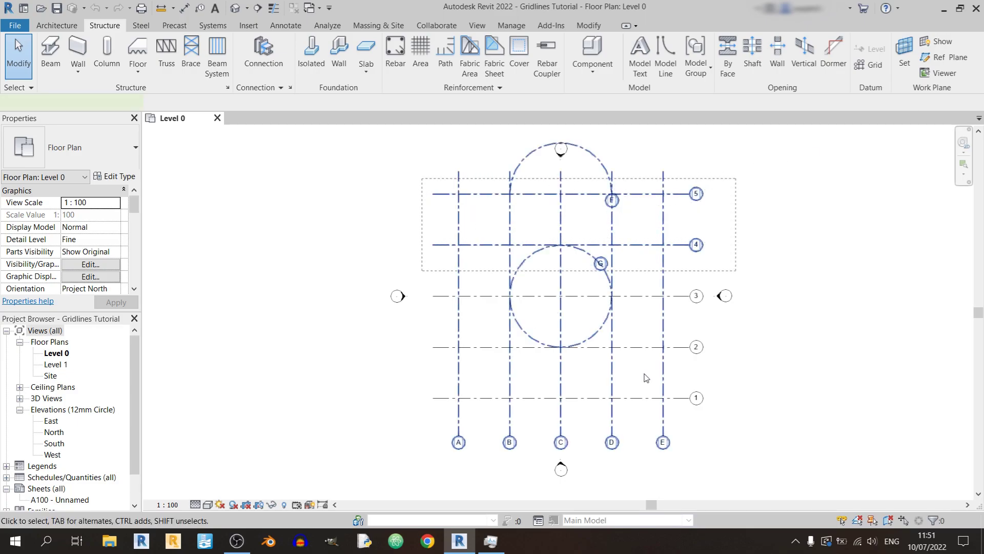
key(Delete)
drag(711, 422, 547, 268)
key(Delete)
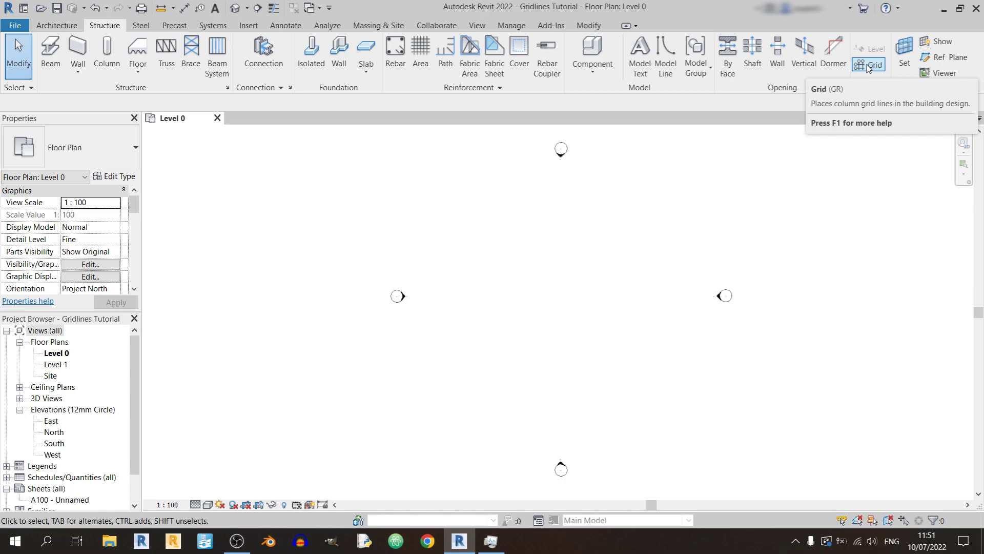
click(869, 65)
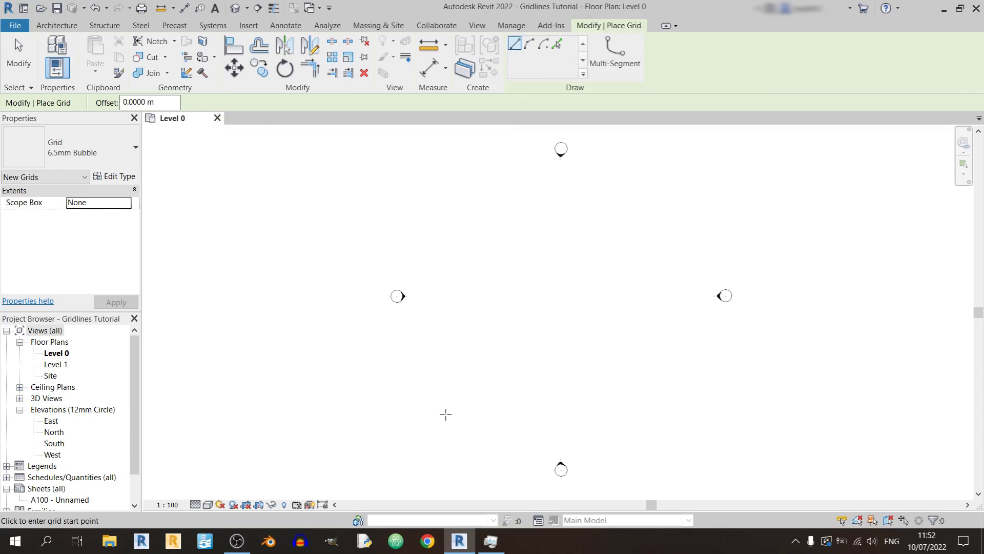
Draw horizontal grid 7, then a test grid 8 5 m above it
click(432, 425)
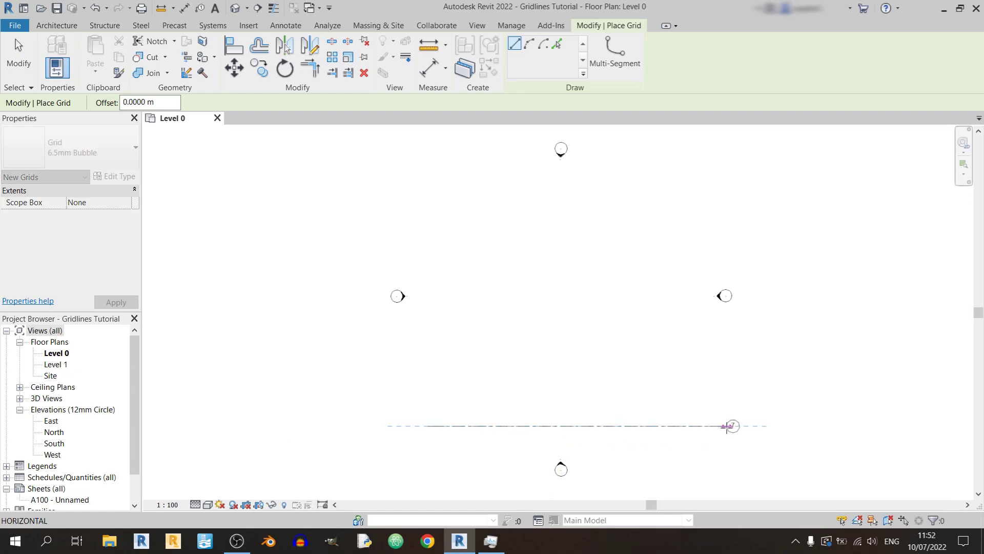
click(727, 425)
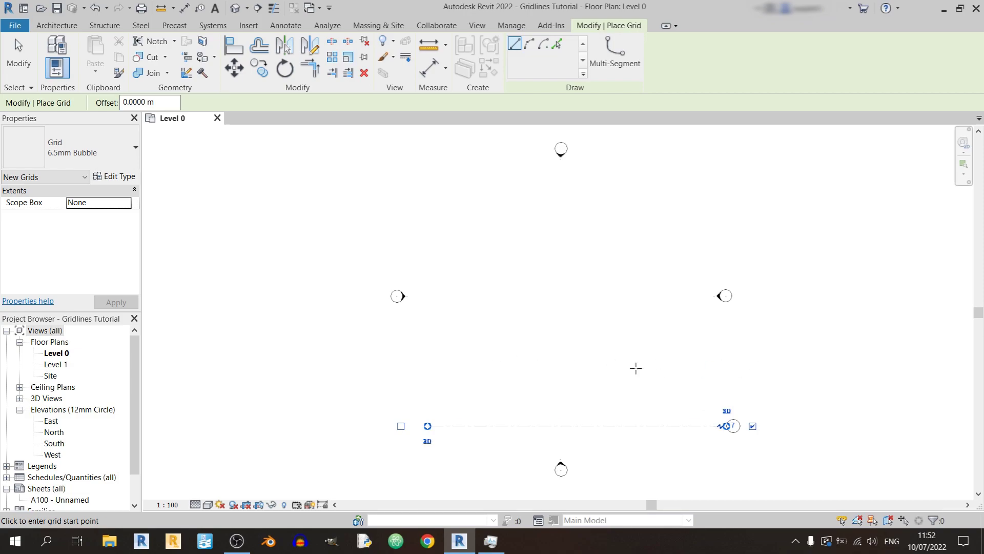
click(428, 375)
click(748, 374)
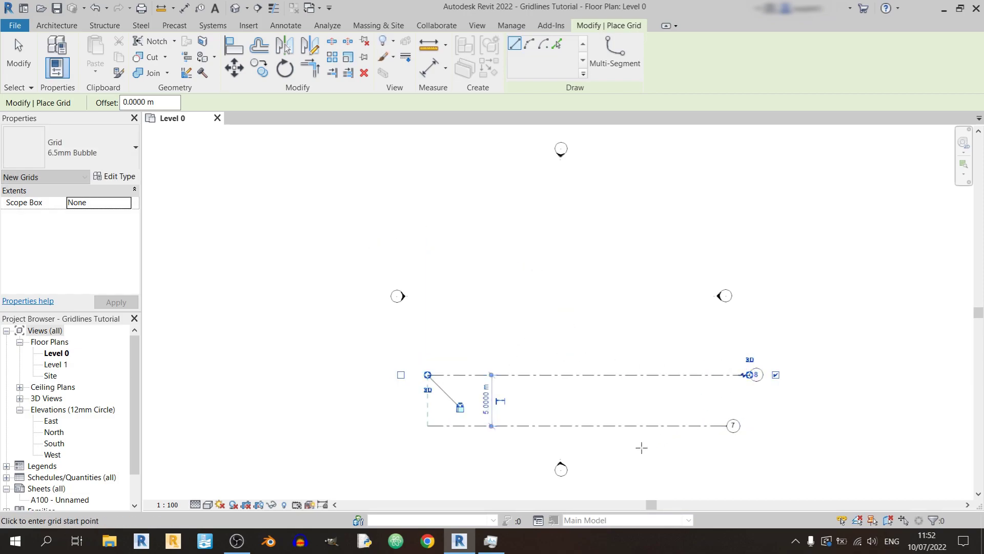
key(Escape)
key(Escape)
Check the 5 m spacing of grid 8, then delete it
click(533, 375)
click(487, 400)
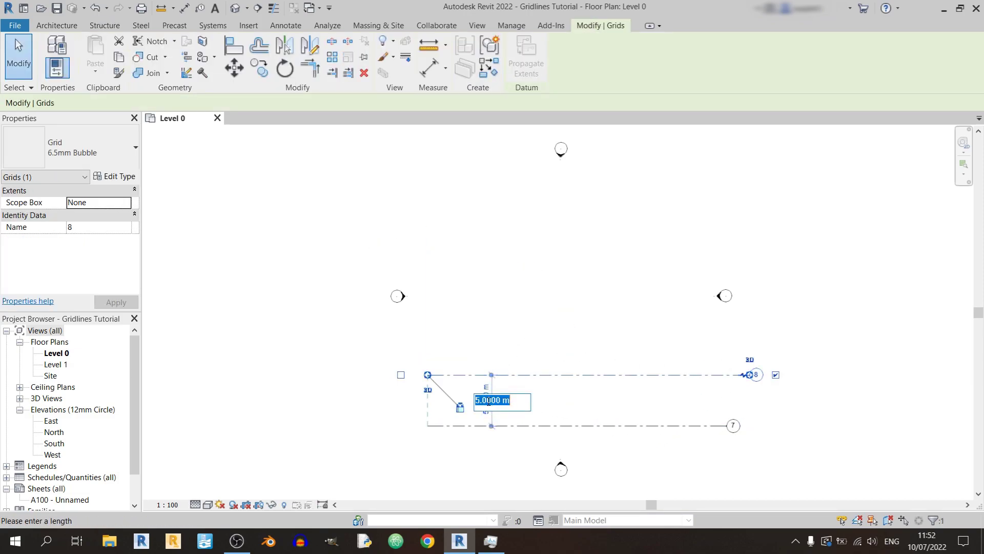
key(Return)
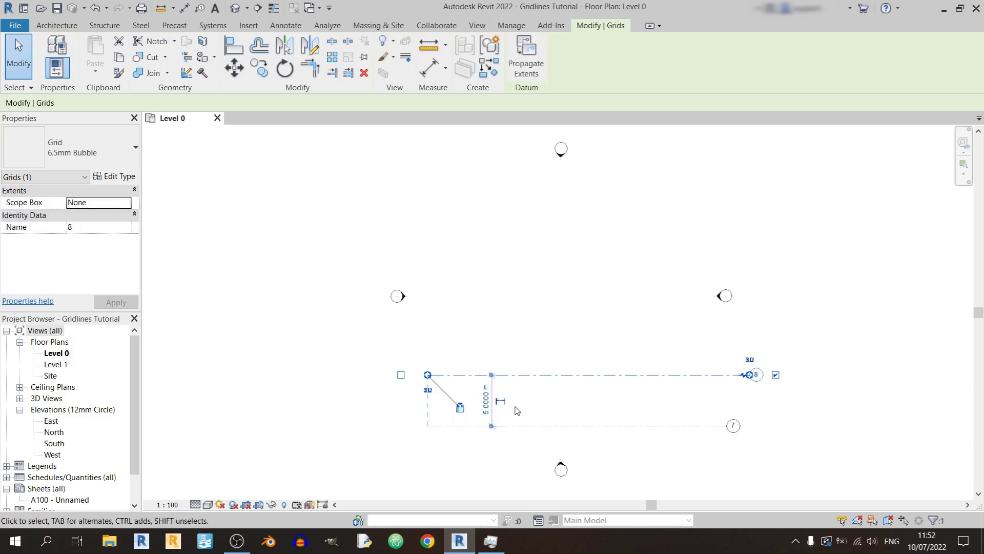
click(570, 404)
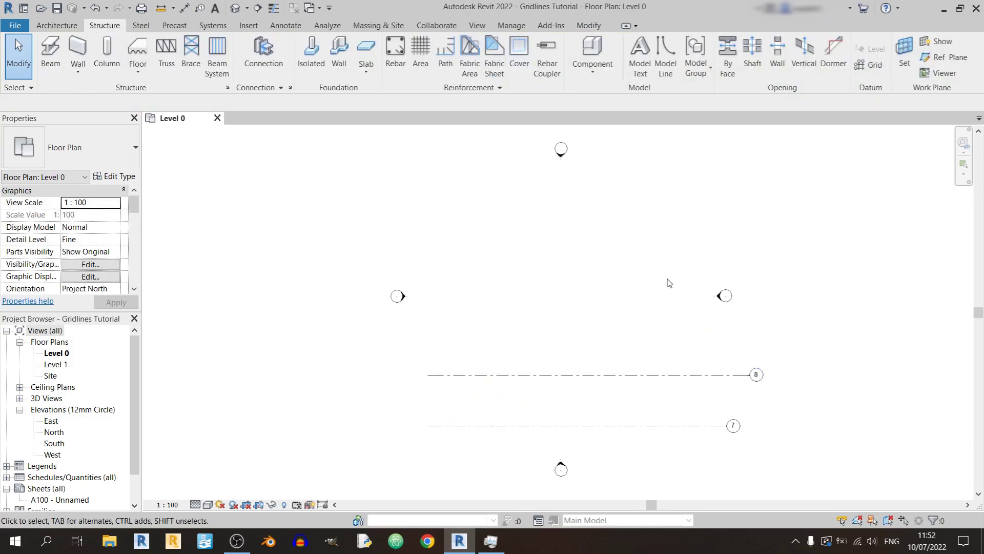
drag(682, 336, 559, 397)
key(Delete)
Create grids 9, 10, 11, 12 and 13 above grid 7 with Pick Lines at a 5 m offset
click(868, 65)
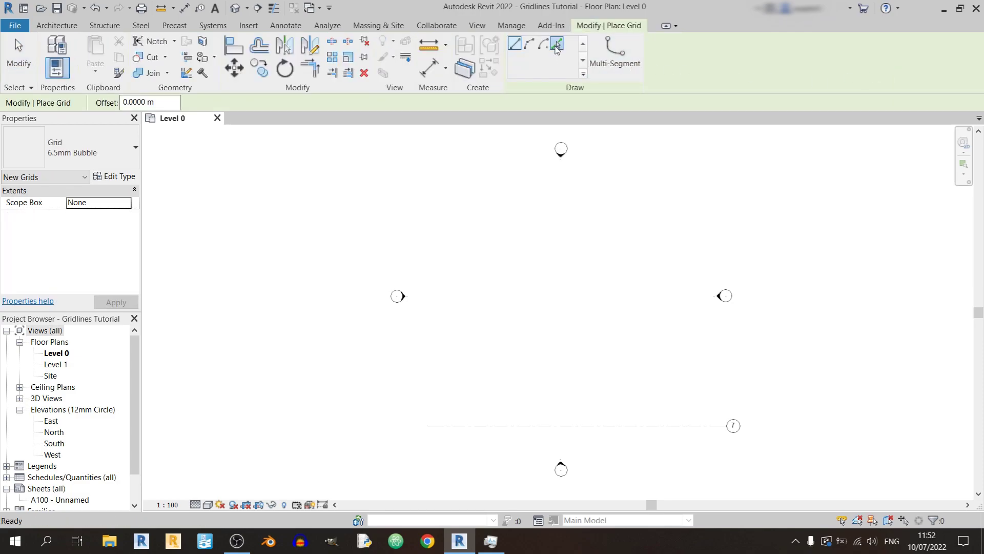
click(557, 45)
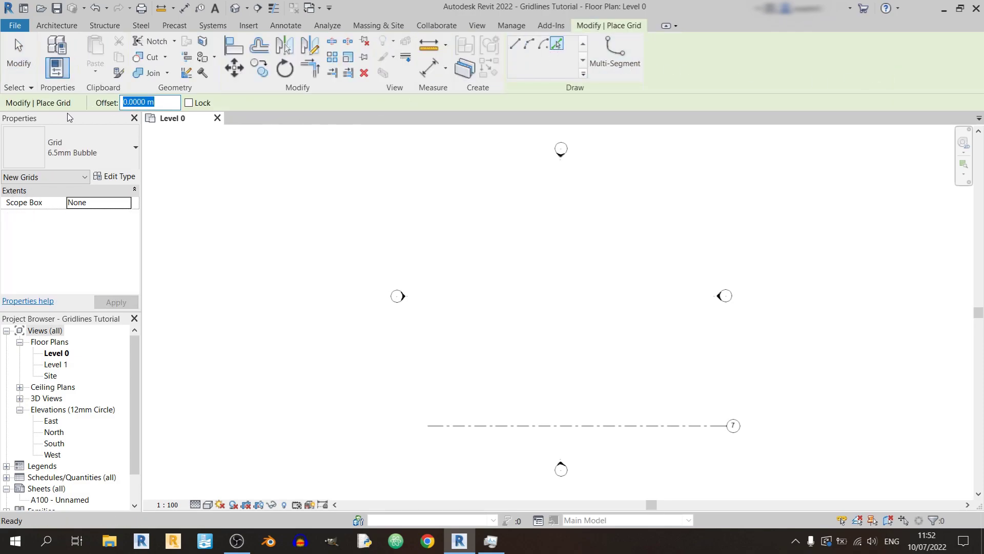
text(5)
key(Return)
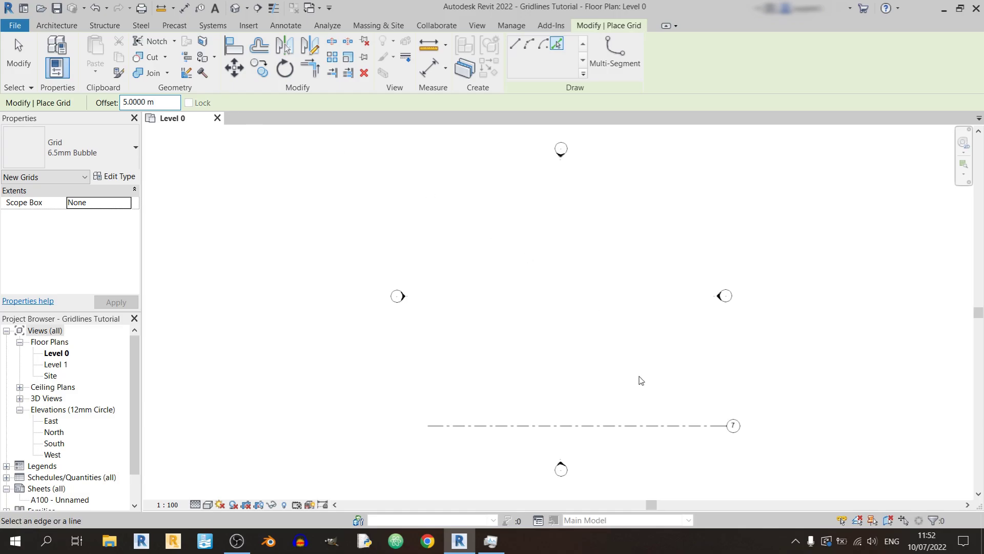
click(633, 422)
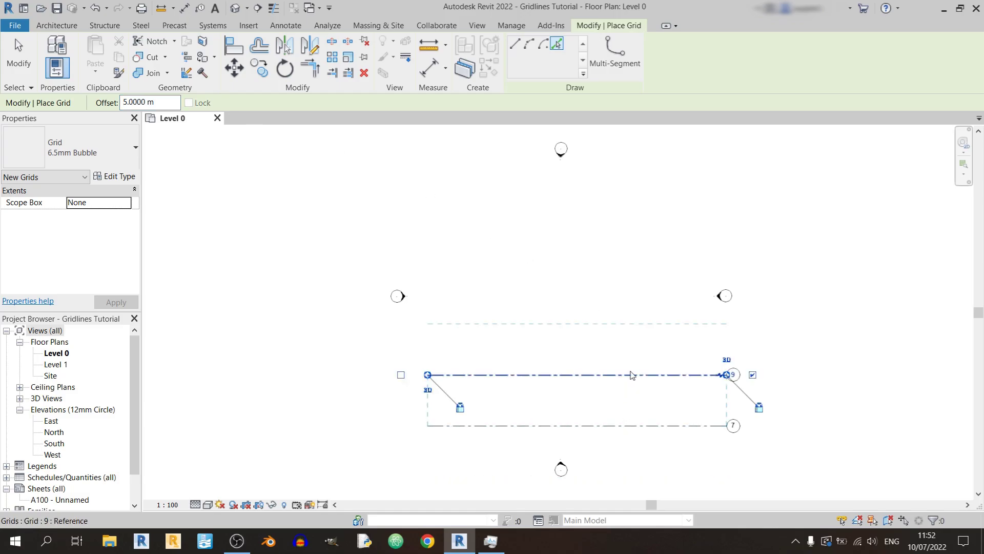
click(631, 374)
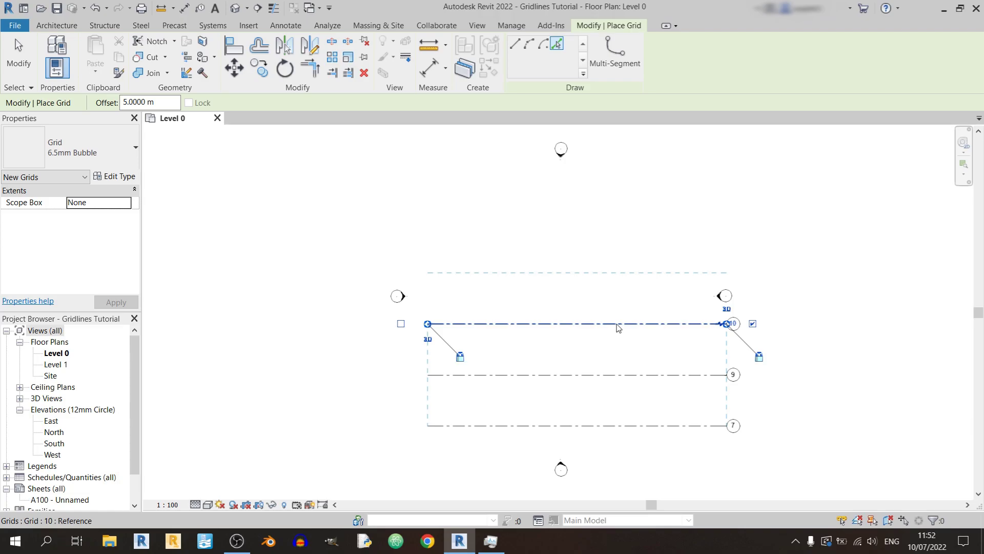
click(619, 324)
click(617, 273)
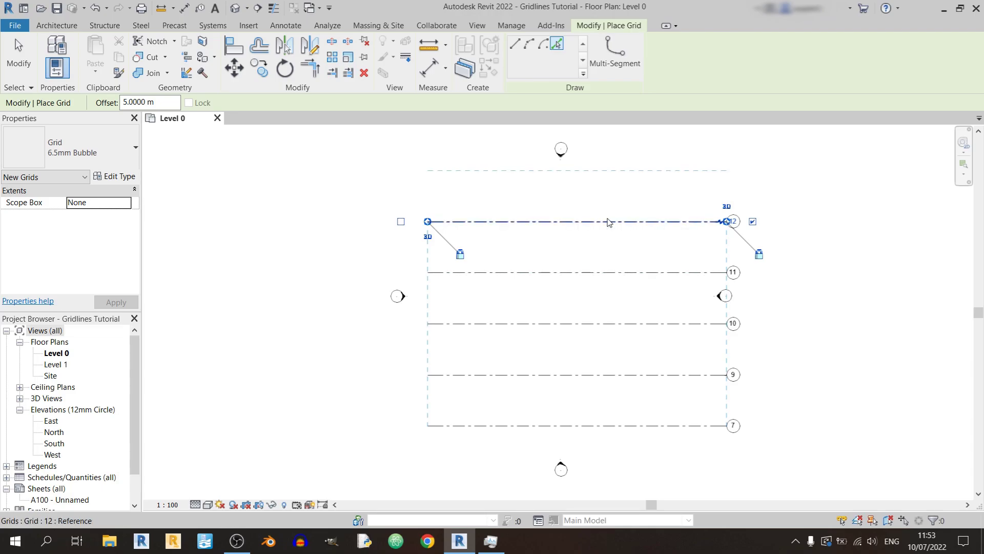
click(608, 221)
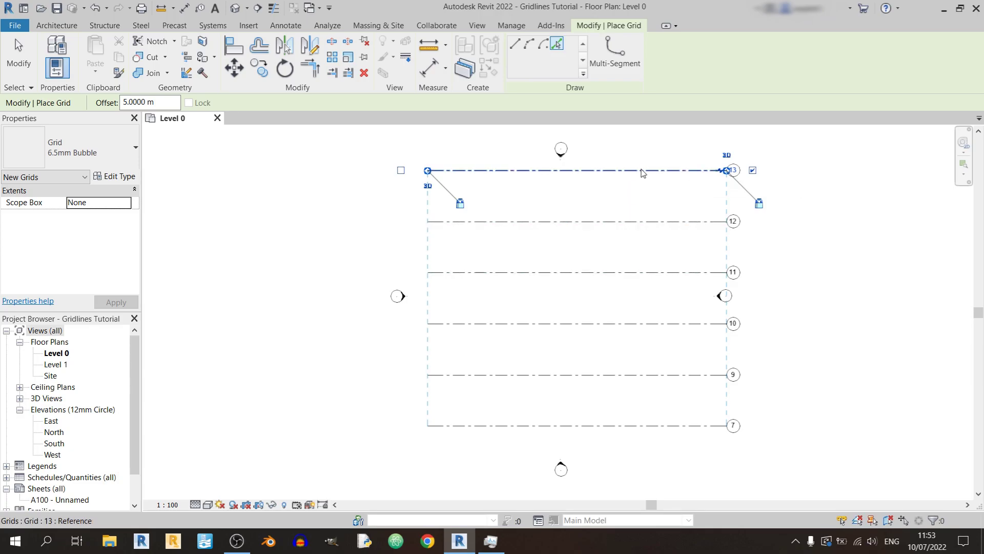
Select grid 13 and remove it from the plan
key(Escape)
key(Escape)
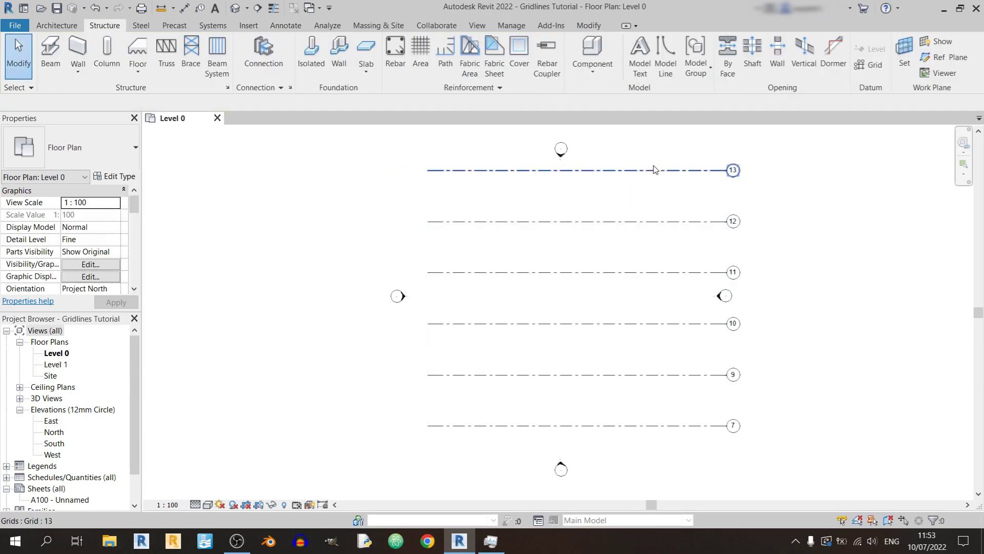
click(657, 170)
key(Escape)
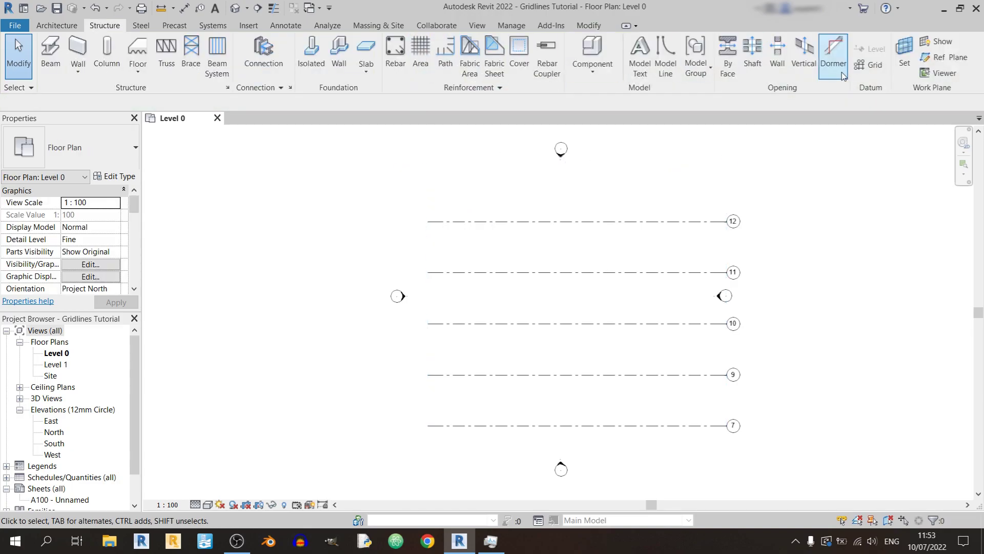
Create a test grid 14 from grid 12 using Pick Lines with a 5 m offset
click(834, 56)
click(557, 43)
double_click(124, 102)
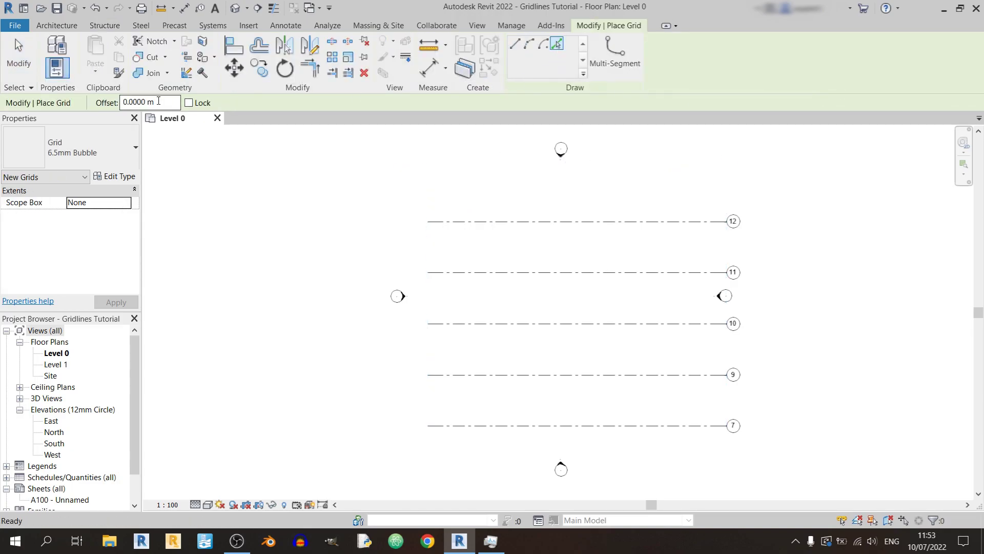
text(5)
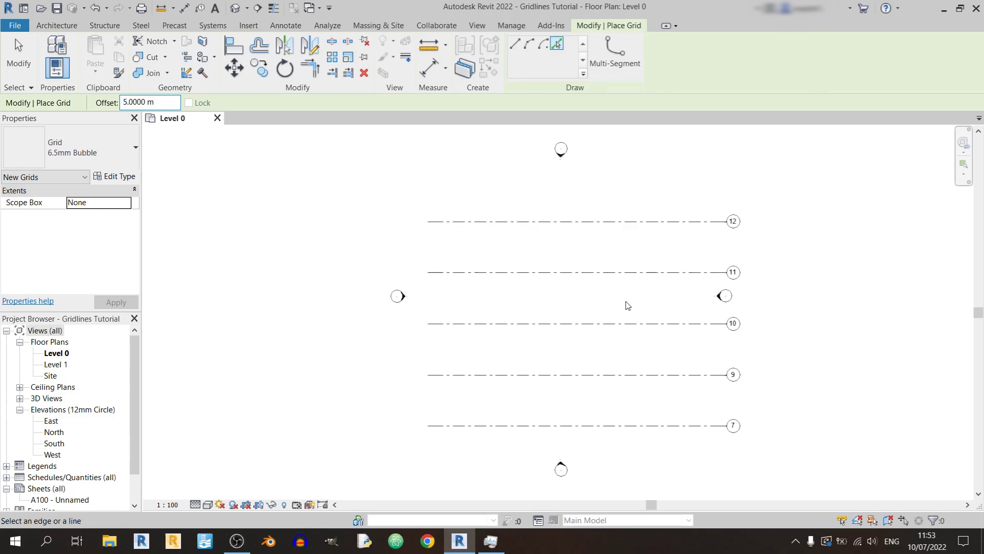
click(603, 229)
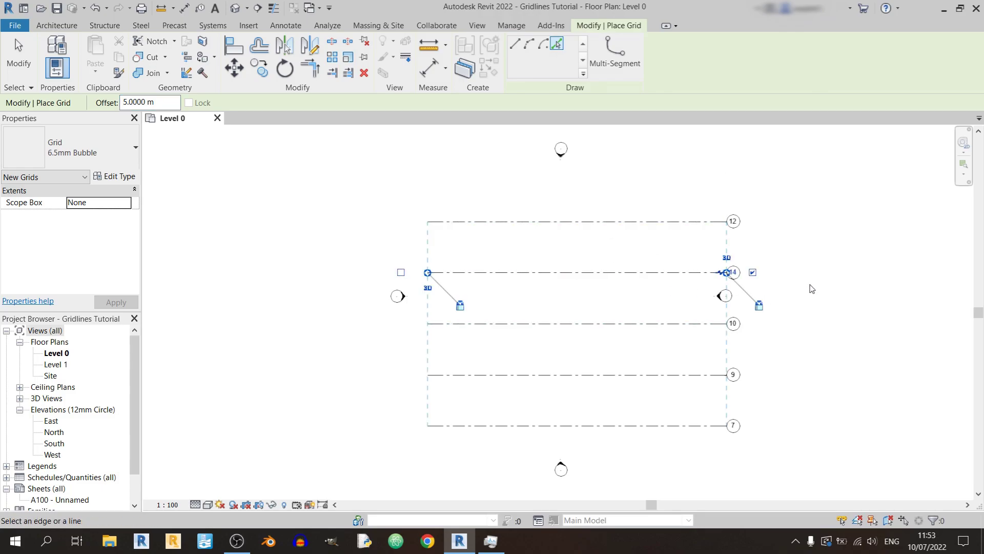
Delete grid 14 and recentre the plan on the remaining grids
key(Escape)
key(Escape)
scroll(730, 271, up, 3)
click(724, 264)
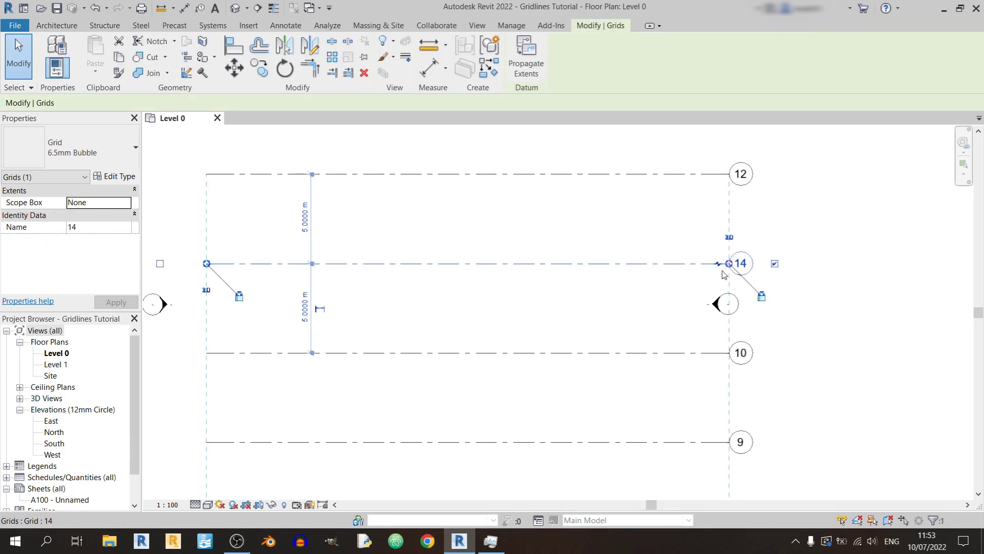
key(Delete)
scroll(884, 302, down, 2)
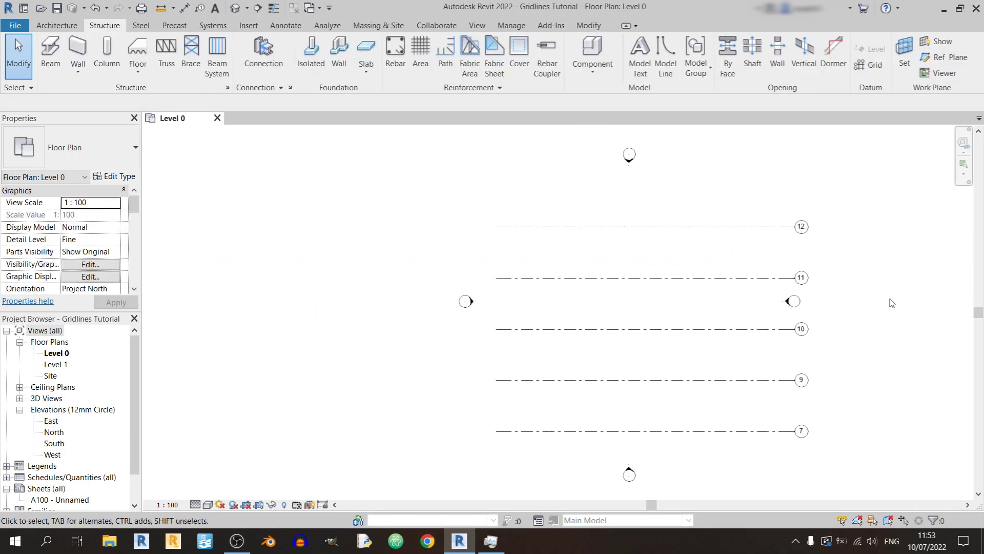
middle_drag(870, 296, 832, 237)
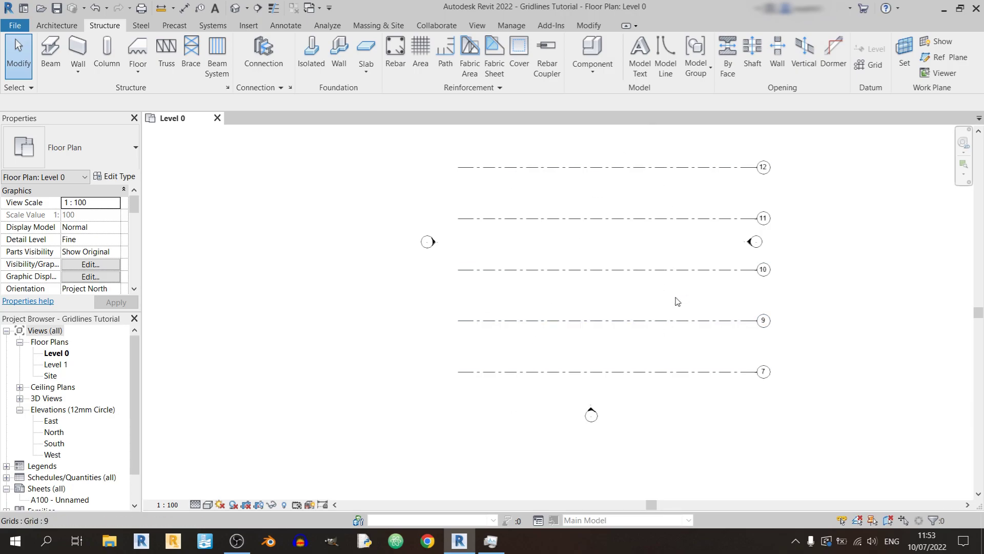
Draw vertical grid 15 across the horizontals and offset grids 16–19 at 5 m spacing
click(875, 65)
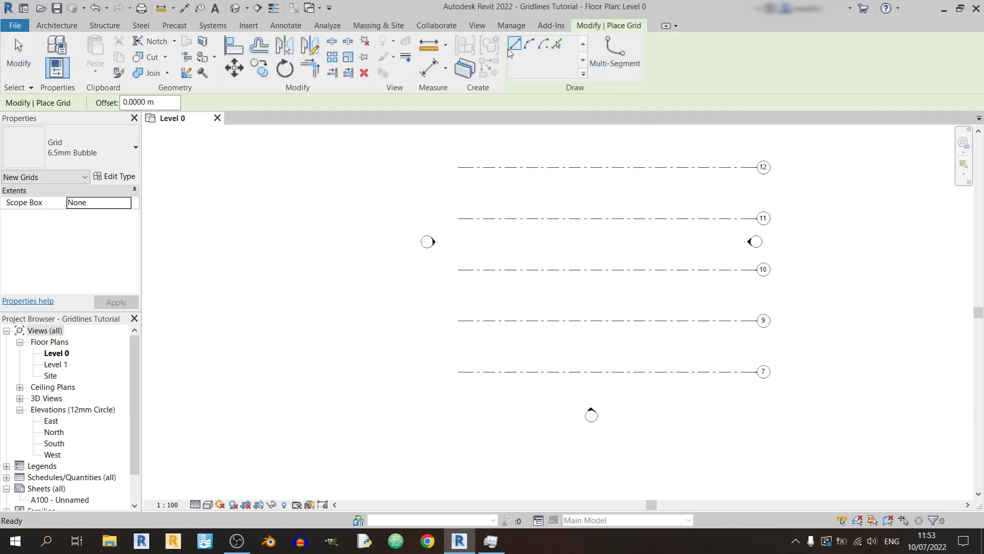
click(469, 147)
click(469, 398)
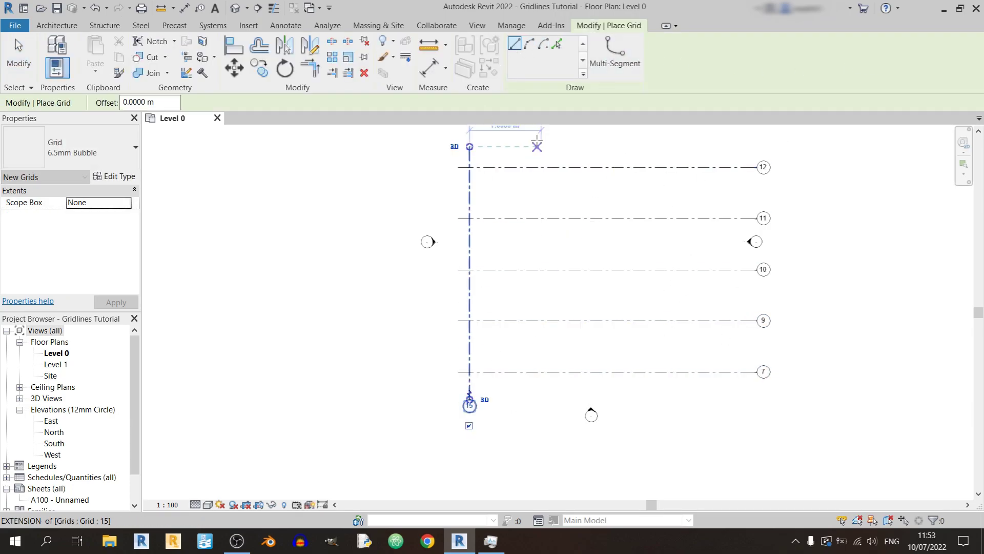
click(150, 102)
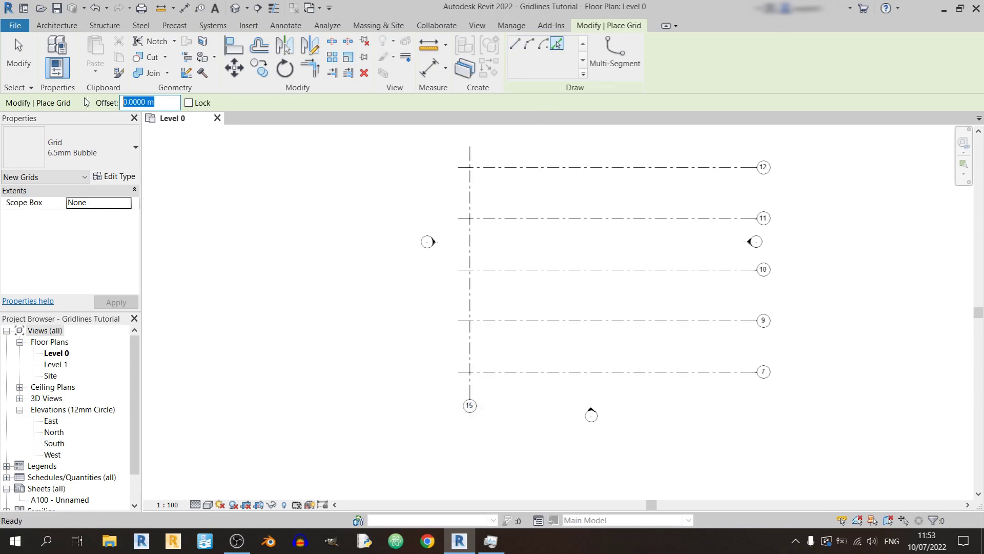
text(5)
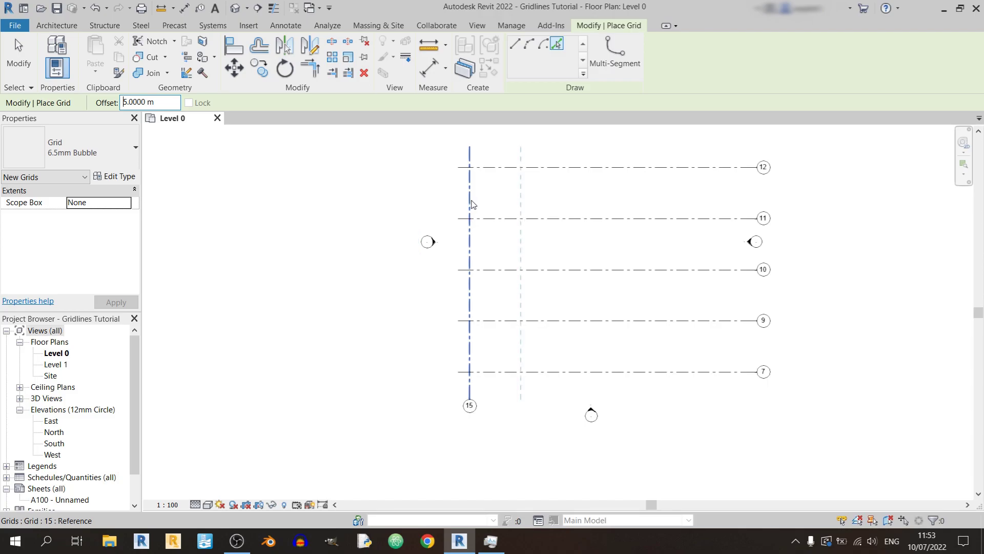
click(470, 201)
click(525, 198)
click(575, 196)
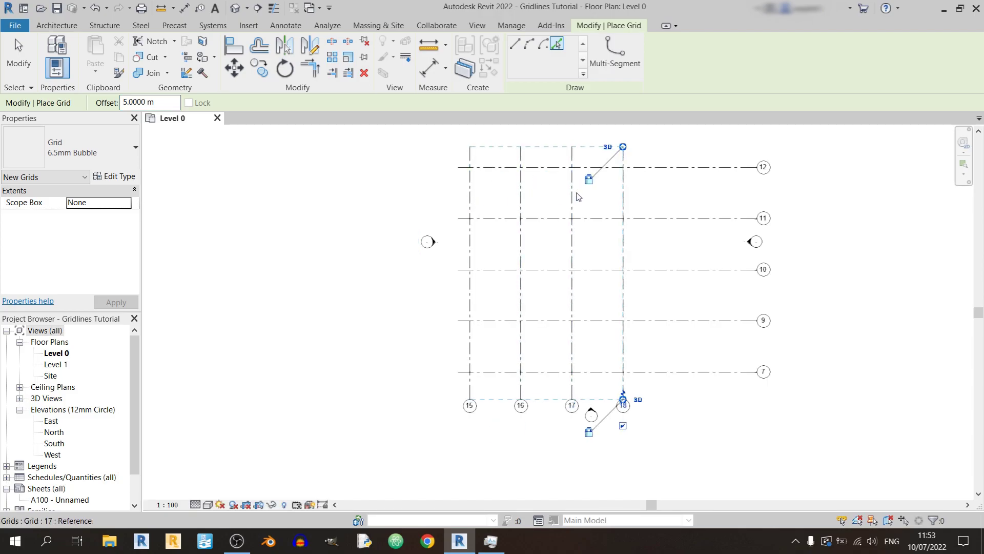
click(626, 195)
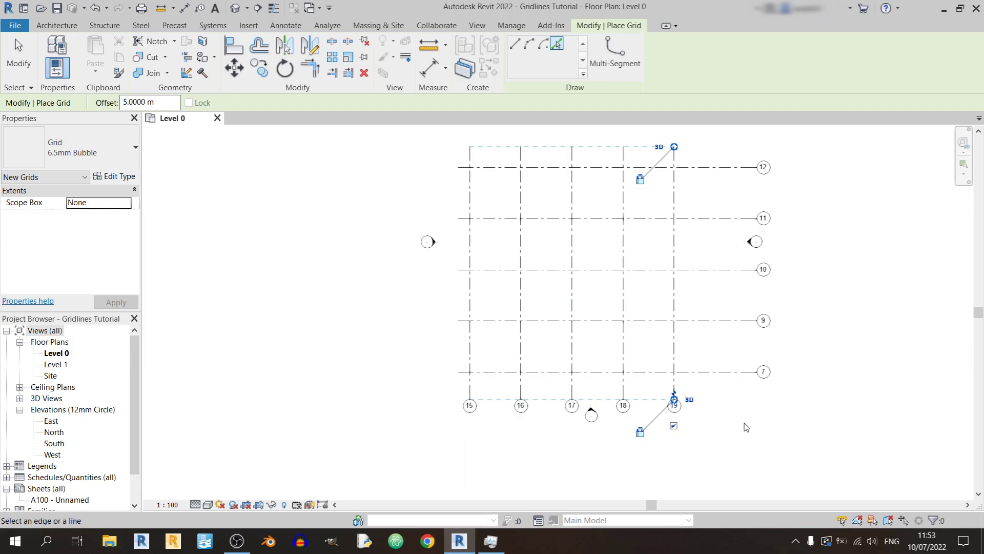
key(Escape)
key(Escape)
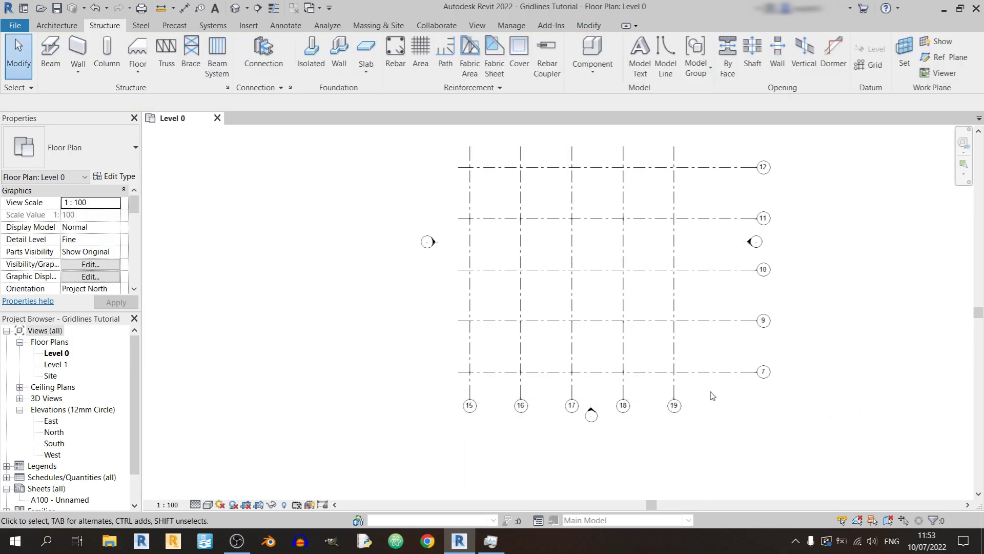
Move vertical grids 15–19 3 m to the right
drag(709, 395, 432, 399)
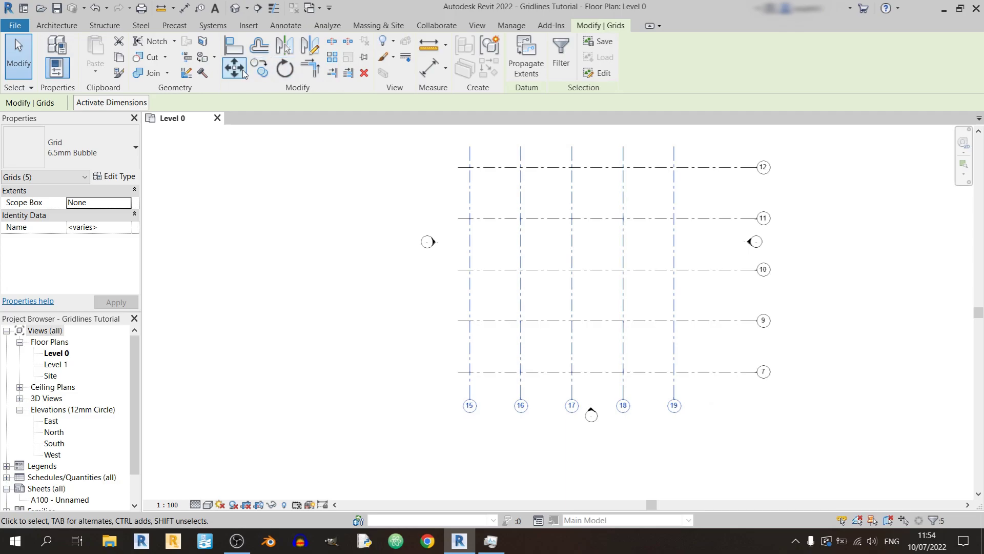
click(234, 67)
click(573, 372)
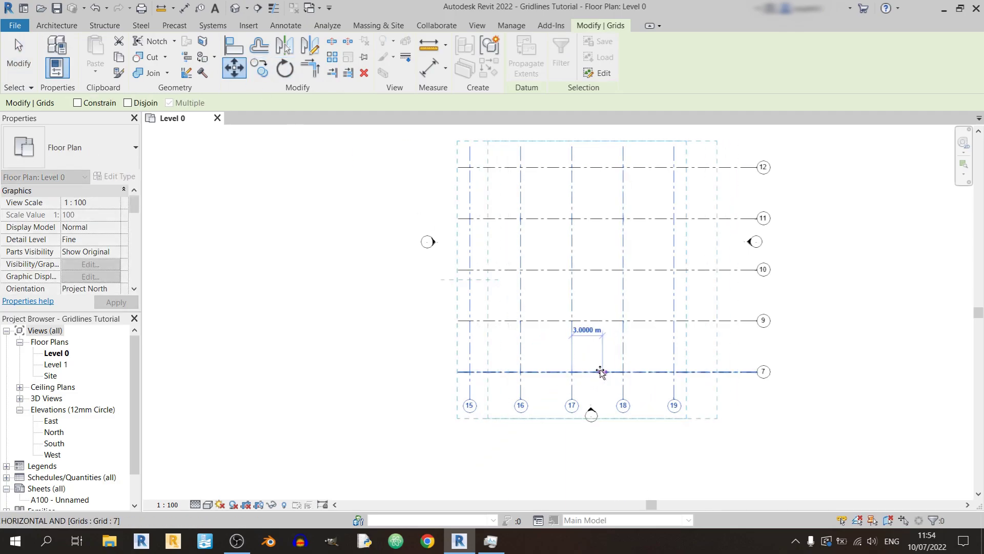
click(602, 371)
click(868, 433)
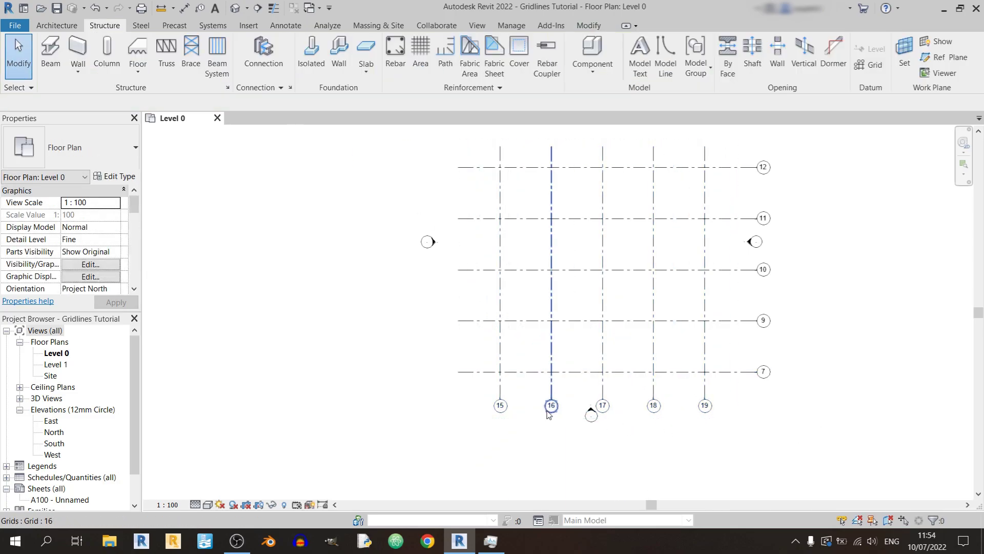
Rename vertical grids 15–19 to A, B, C, D and E
double_click(498, 405)
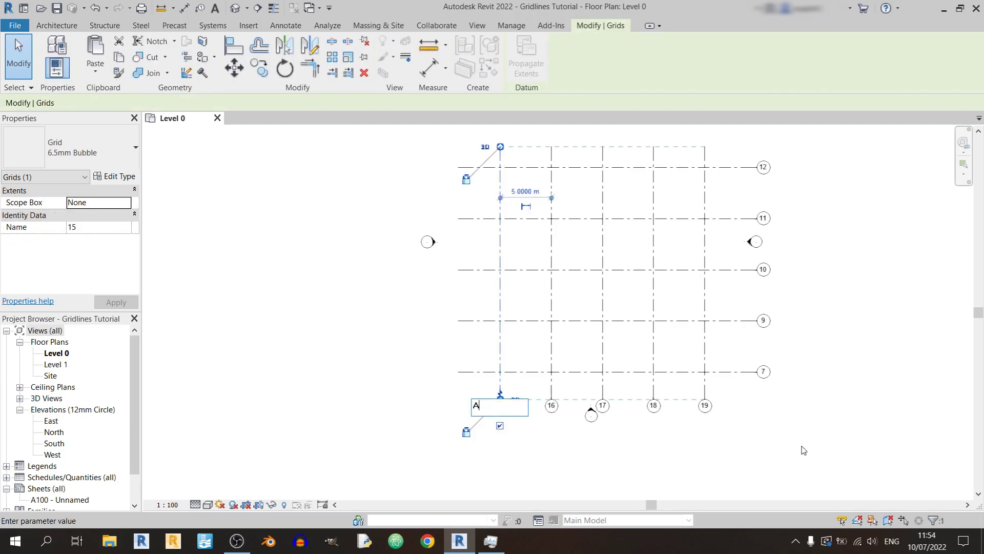
text(A)
key(Return)
click(552, 405)
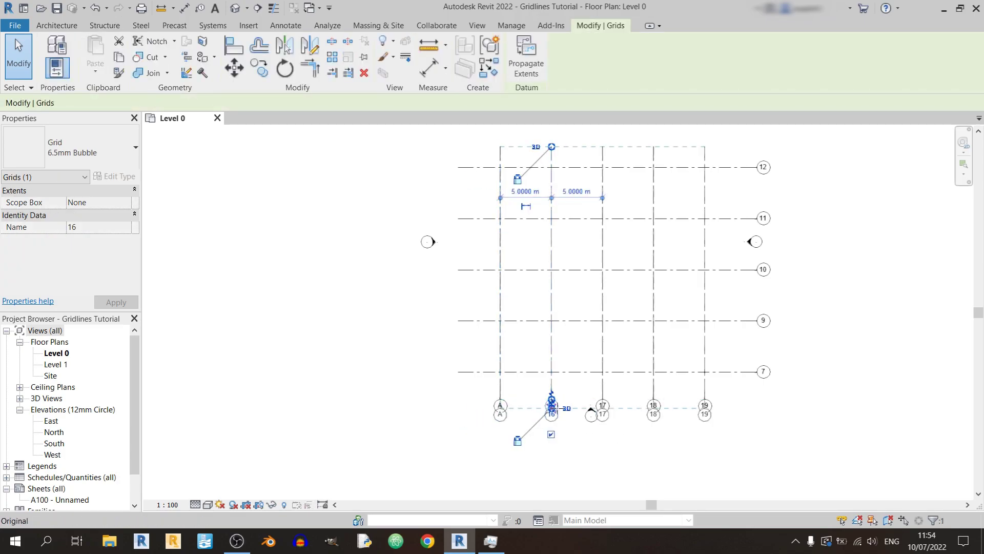
click(721, 434)
double_click(551, 405)
text(B)
key(Return)
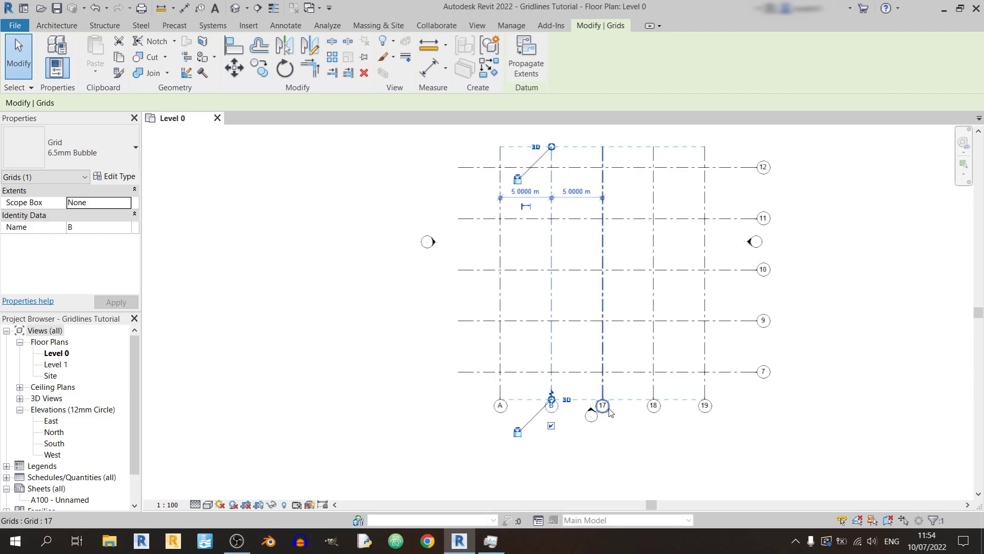
double_click(603, 405)
text(C)
key(Return)
double_click(653, 405)
text(D)
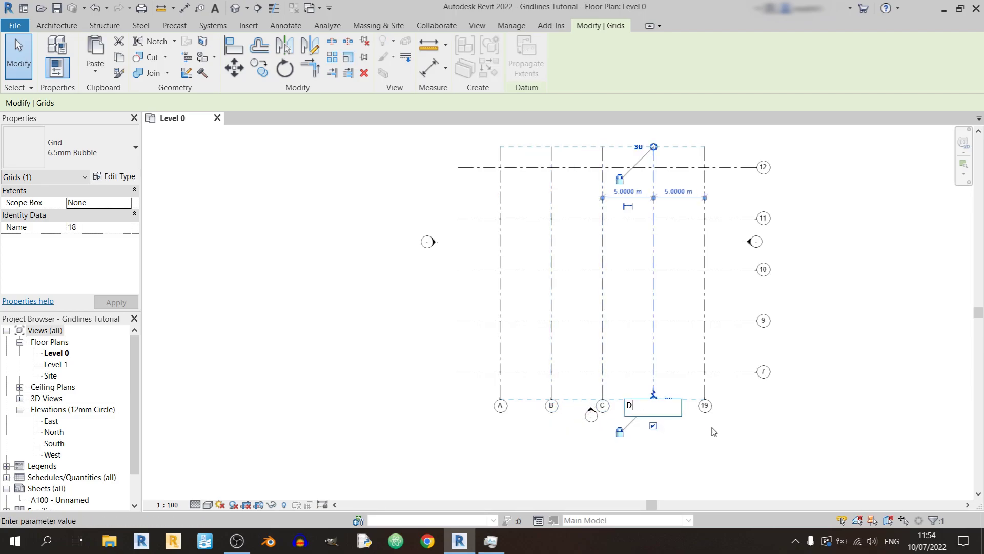
key(Return)
double_click(705, 405)
text(E)
key(Return)
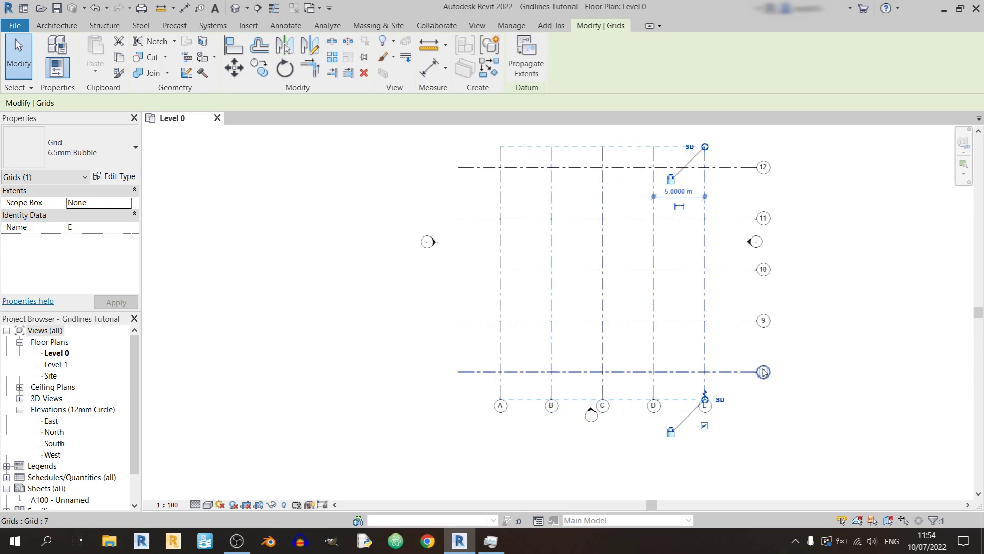
click(825, 367)
Rename horizontal grids 7, 9, 10, 11 and 12 to 1, 2, 3, 4 and 5
double_click(762, 371)
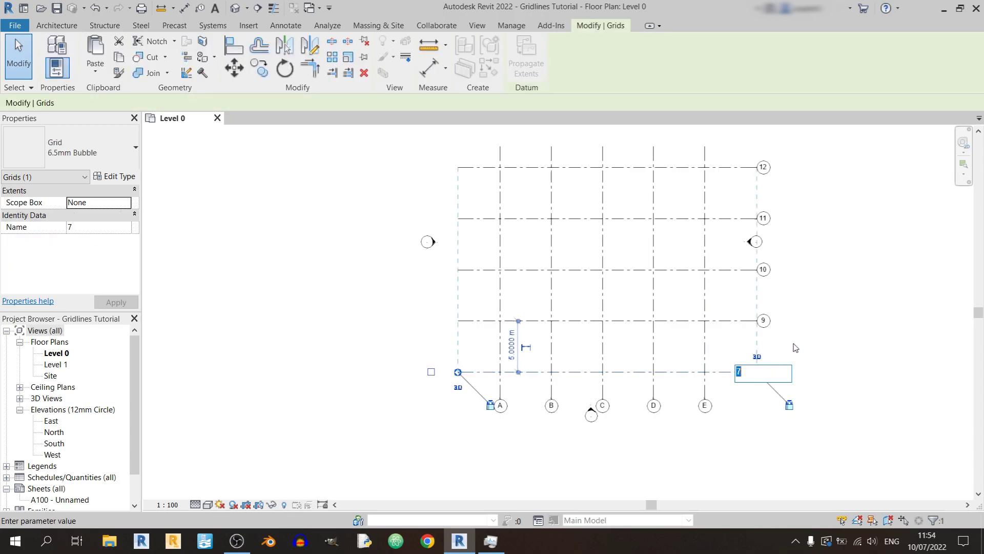
text(1)
key(Return)
double_click(763, 321)
text(2)
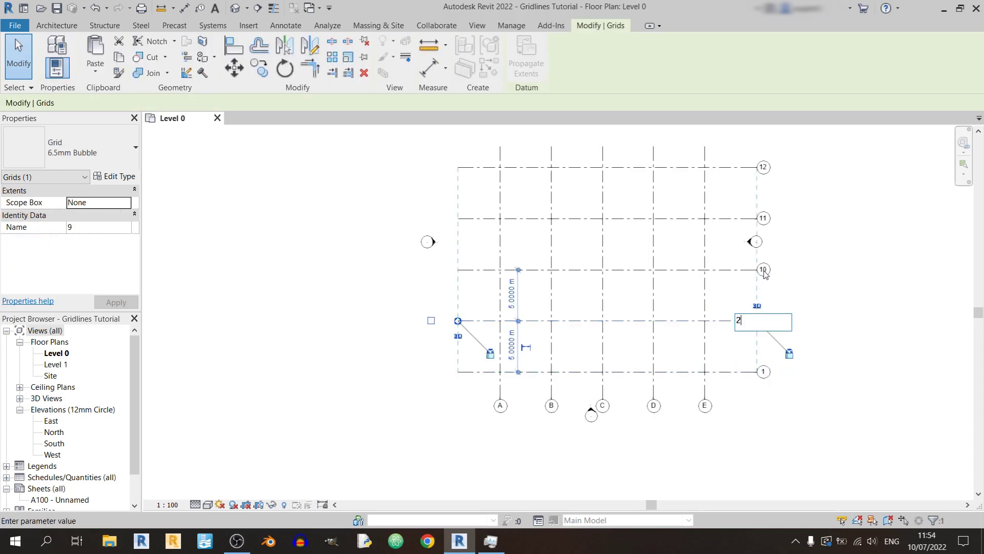
key(Return)
double_click(763, 269)
text(3)
key(Return)
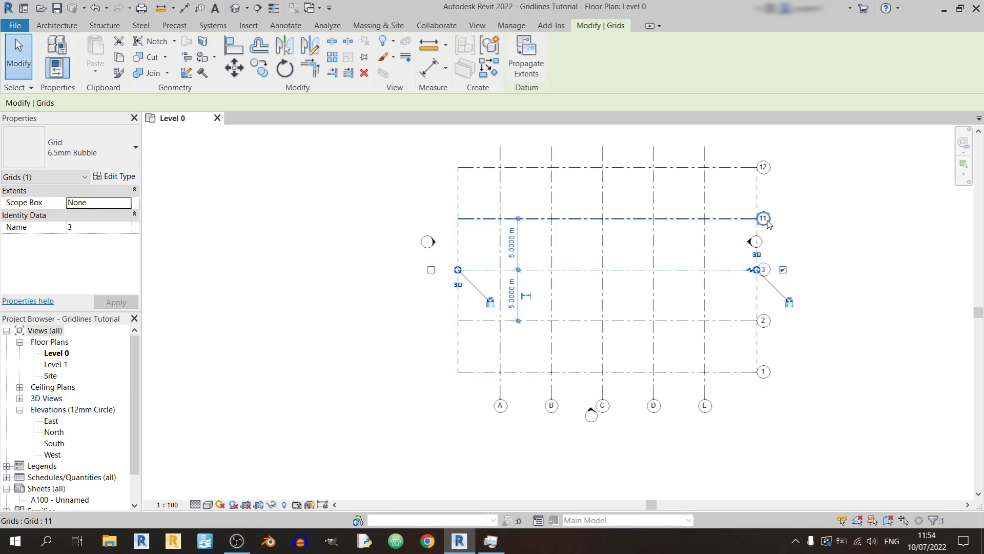
double_click(763, 218)
text(4)
key(Return)
double_click(763, 167)
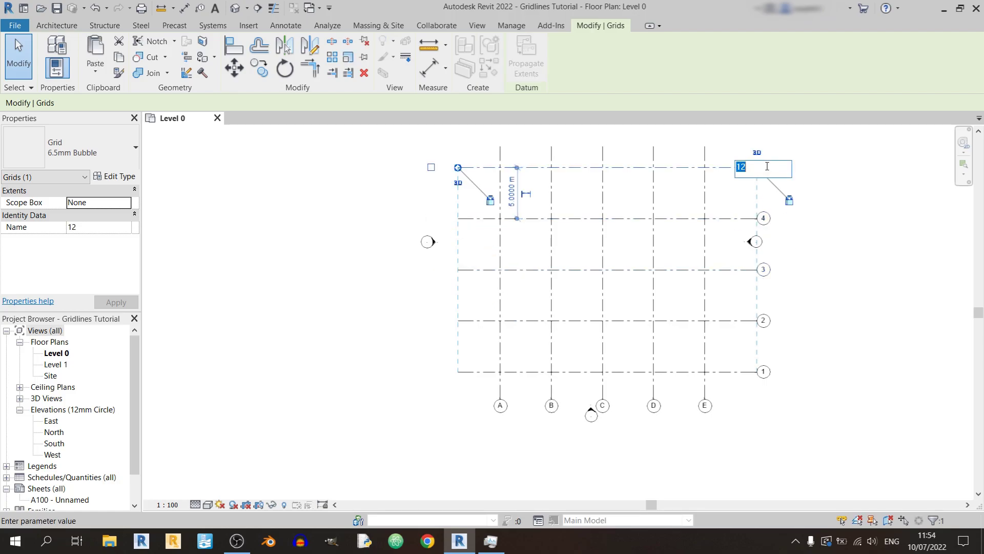
text(5)
key(Return)
middle_drag(780, 329, 849, 430)
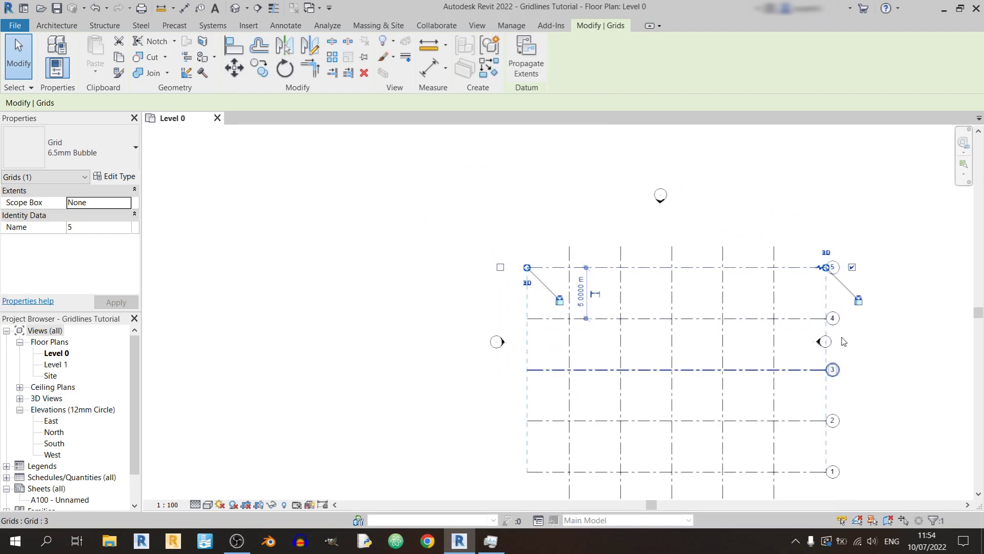
click(872, 273)
click(821, 268)
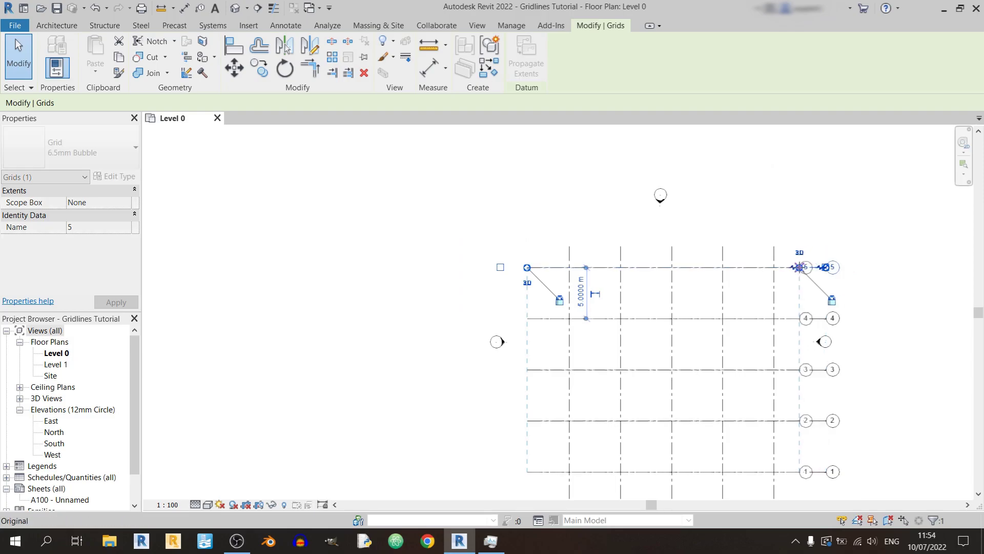
Select all ten grids and move them up and left to centre them between the elevation markers
click(900, 293)
middle_drag(834, 378, 879, 359)
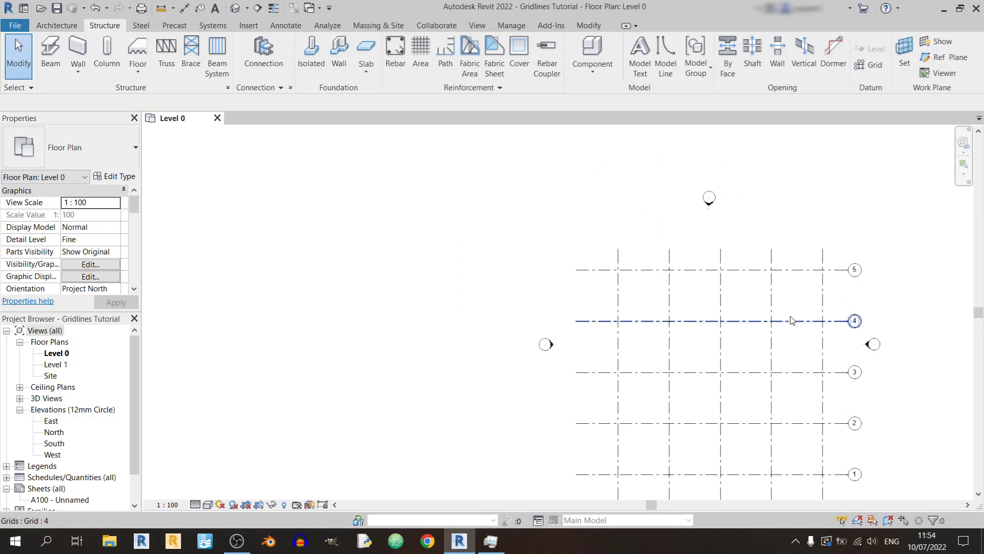
middle_drag(814, 286, 777, 194)
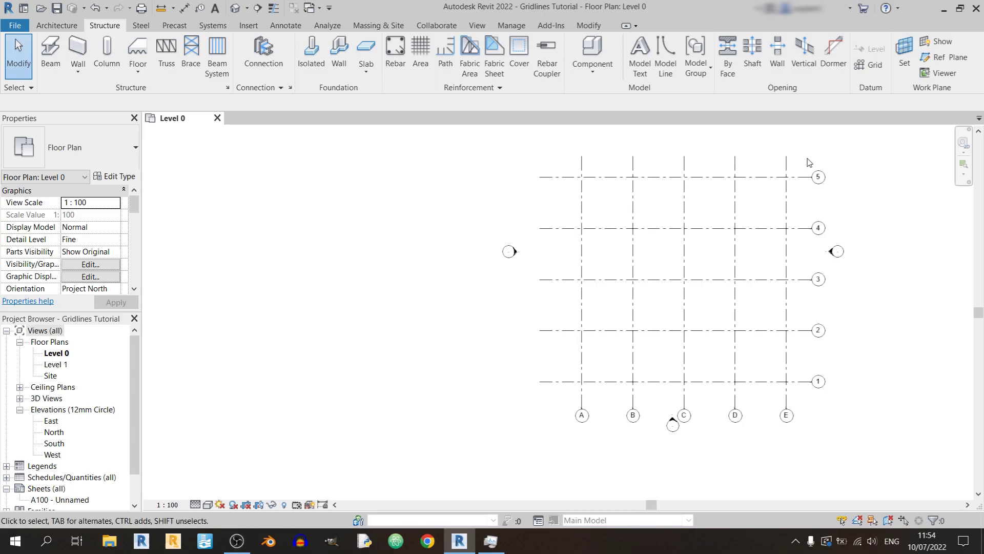
drag(808, 162, 552, 400)
middle_drag(479, 246, 509, 337)
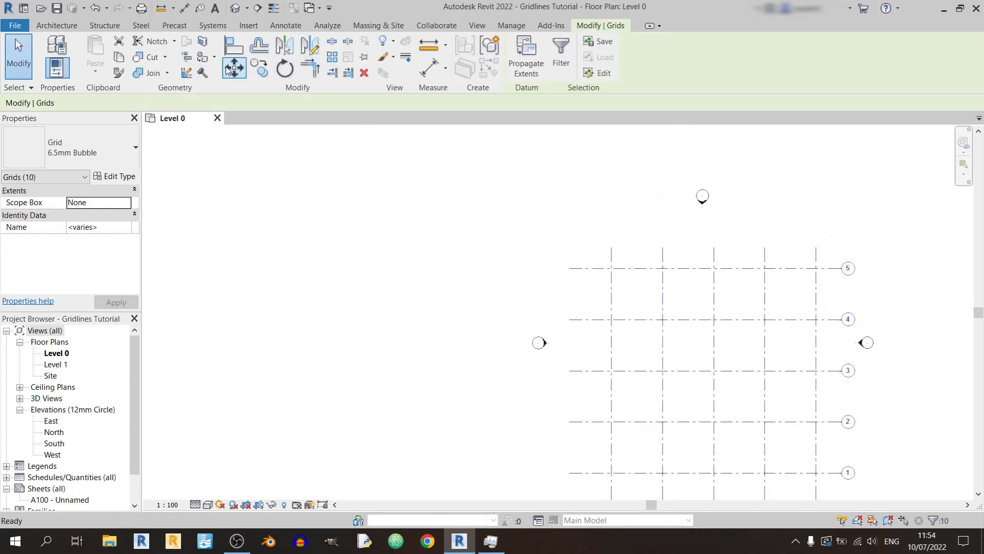
click(235, 67)
click(713, 248)
click(713, 236)
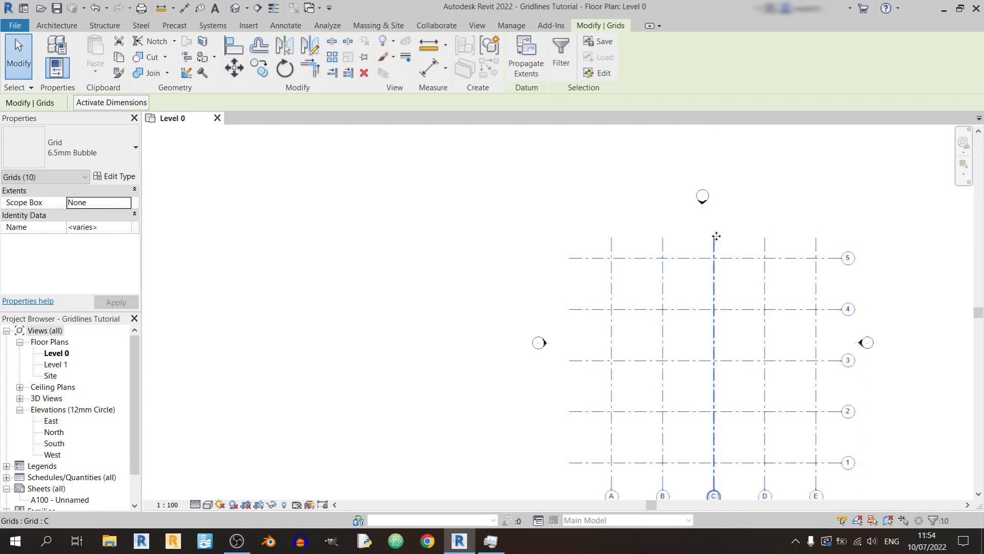
key(m)
key(v)
click(713, 238)
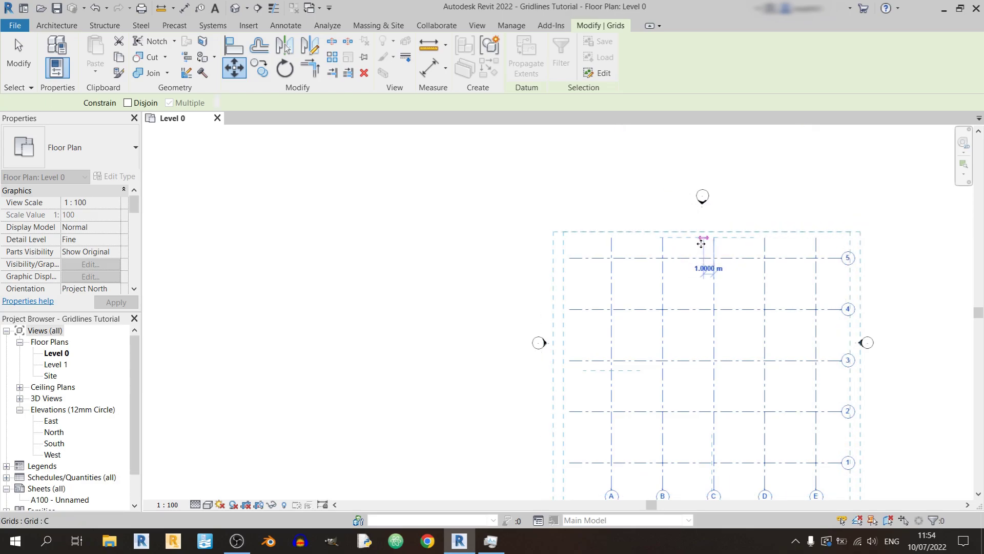
click(699, 243)
Extend the right ends of horizontal grids 1–5 slightly further right
click(928, 308)
middle_drag(930, 406, 875, 285)
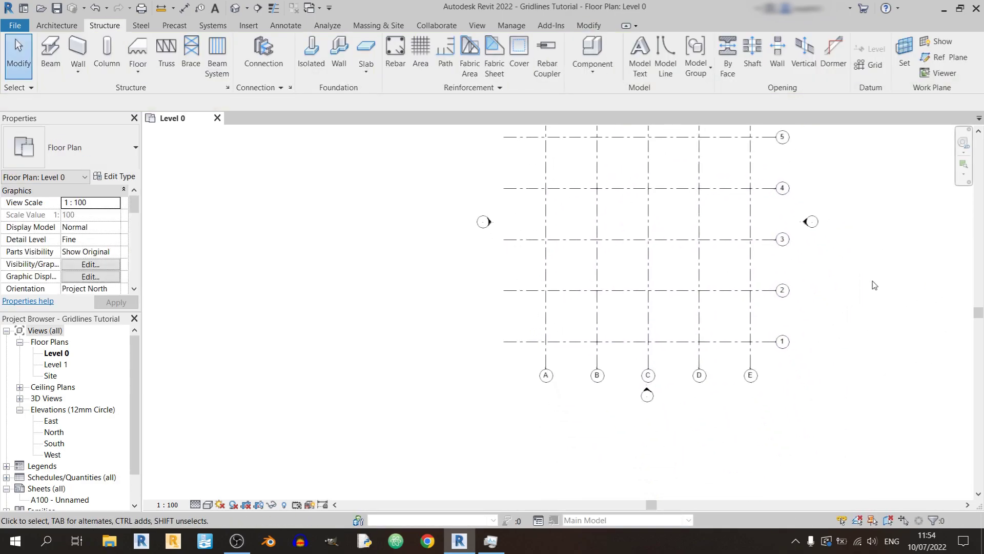
middle_drag(807, 359, 841, 421)
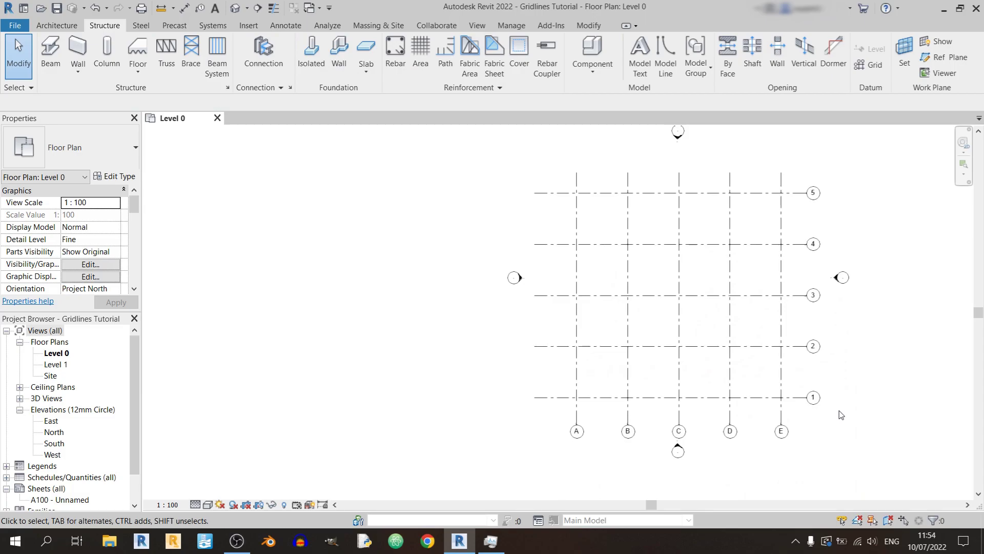
click(760, 398)
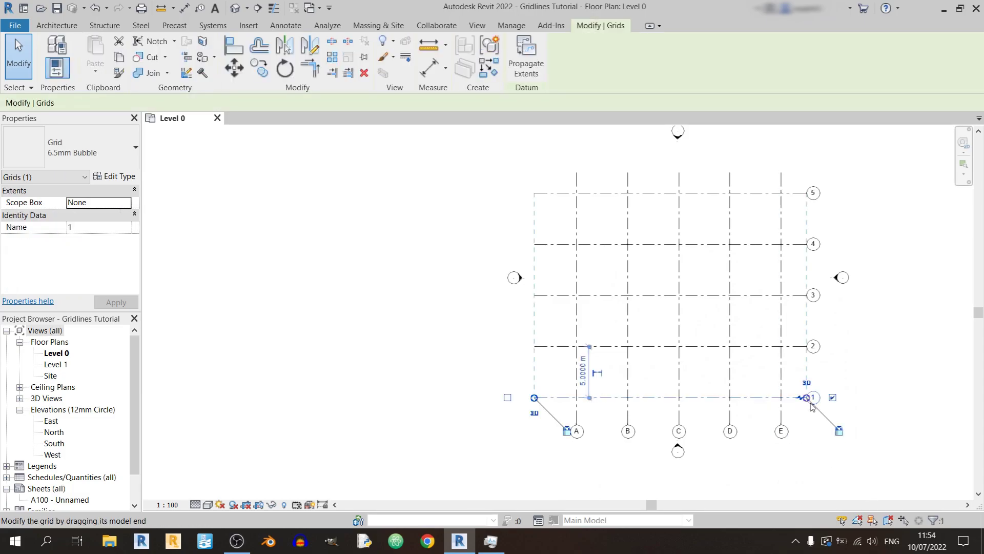
drag(810, 397, 900, 399)
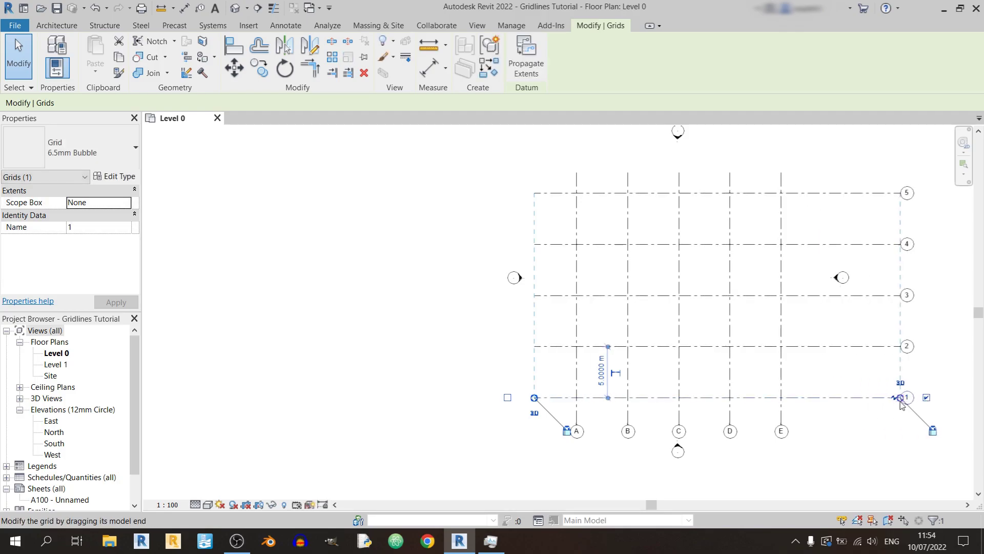
key(ctrl+z)
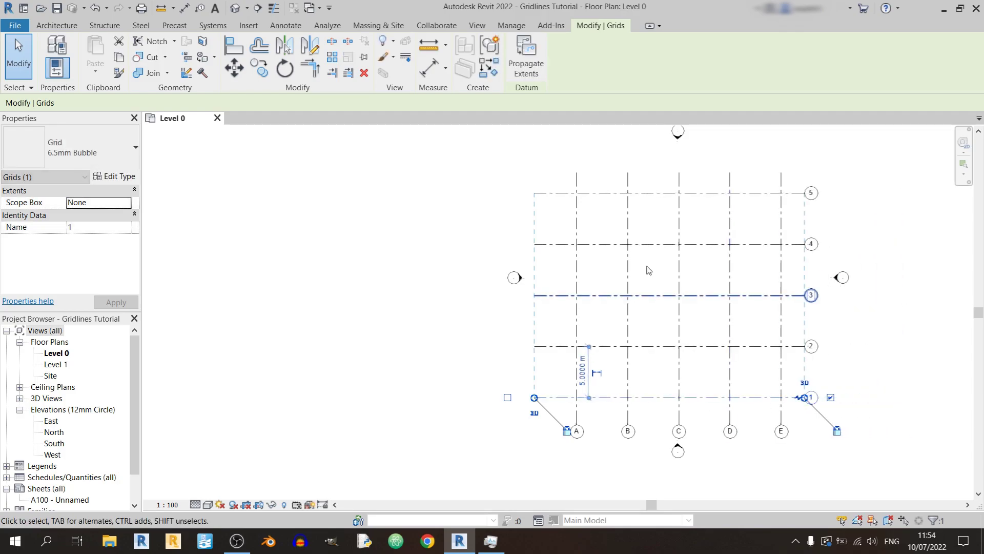
drag(805, 398, 820, 397)
Pull grid E's bottom end further down
click(781, 173)
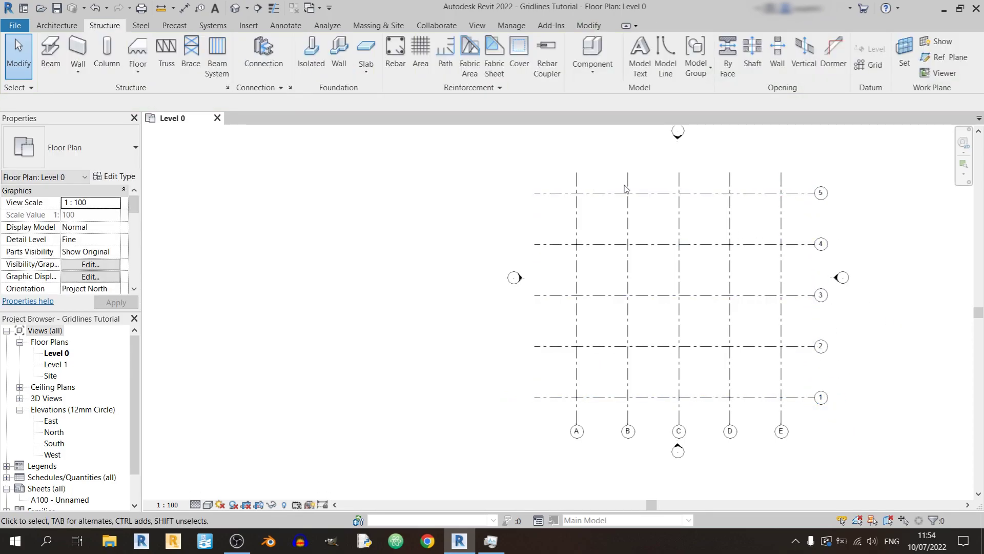
click(780, 415)
mouse_move(781, 422)
mouse_down()
mouse_move(782, 458)
mouse_move(782, 435)
mouse_up()
Drag grid E's bottom end back up slightly
key(Escape)
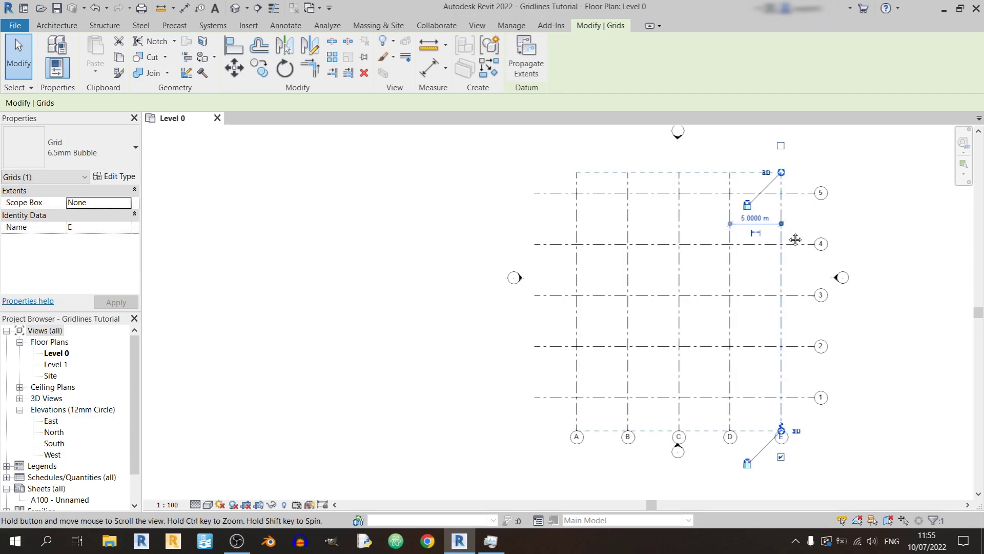
middle_drag(789, 239, 791, 298)
scroll(779, 257, down, 1)
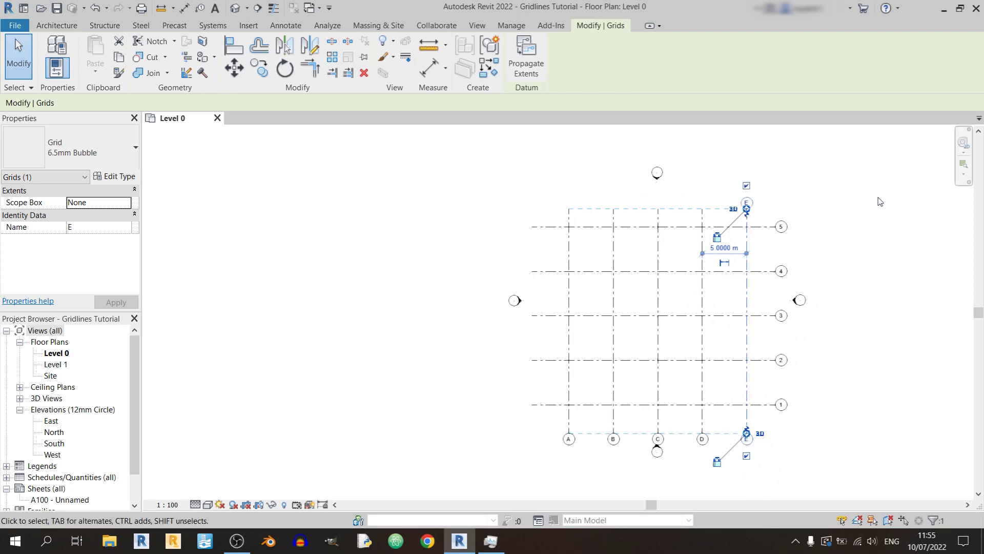
scroll(749, 188, up, 5)
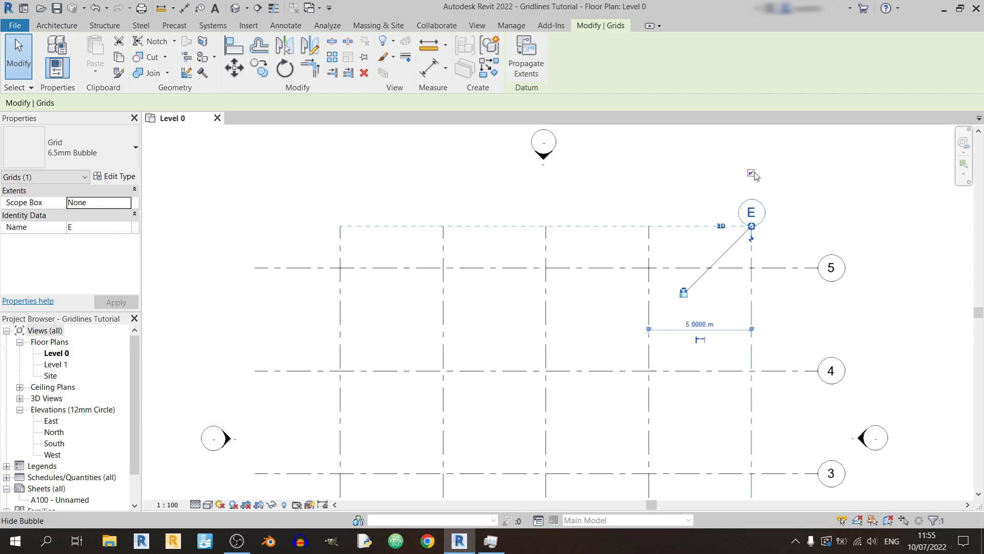
scroll(766, 179, down, 3)
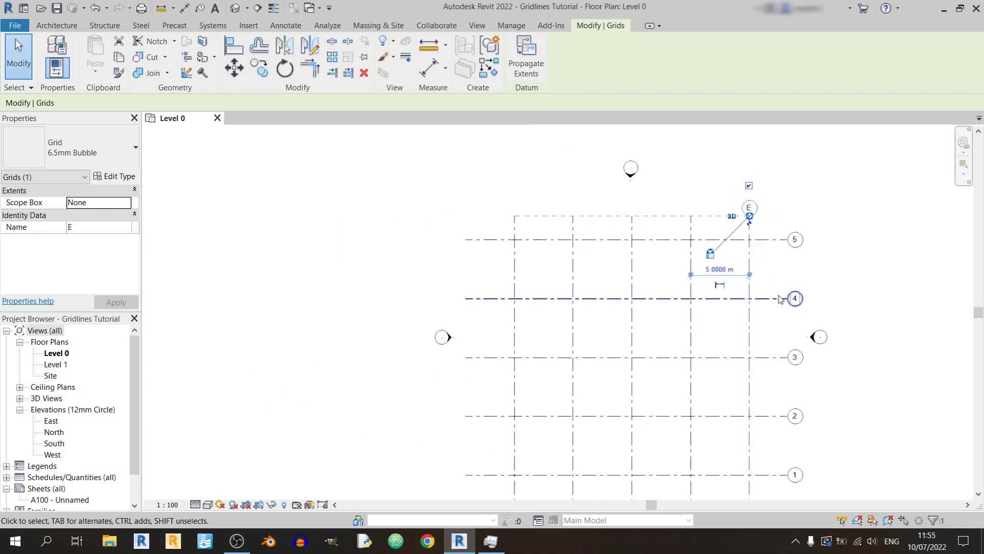
scroll(748, 205, down, 3)
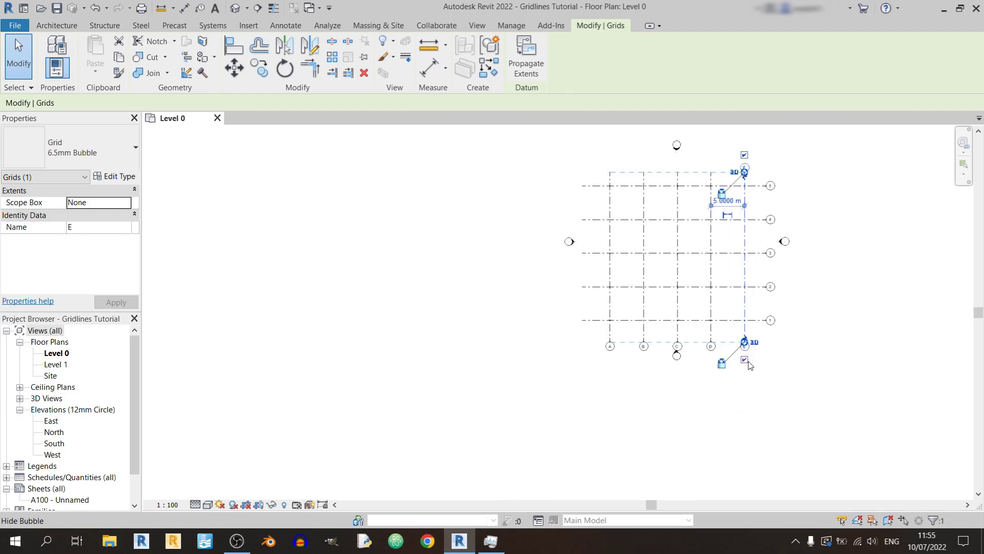
Hide grid E's bottom bubble and keep its top bubble visible
click(745, 360)
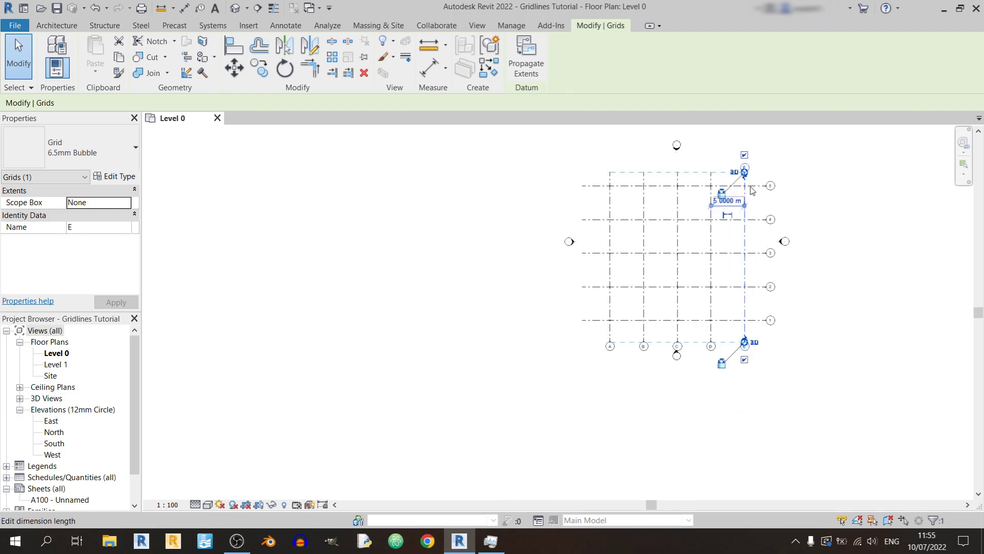
click(744, 155)
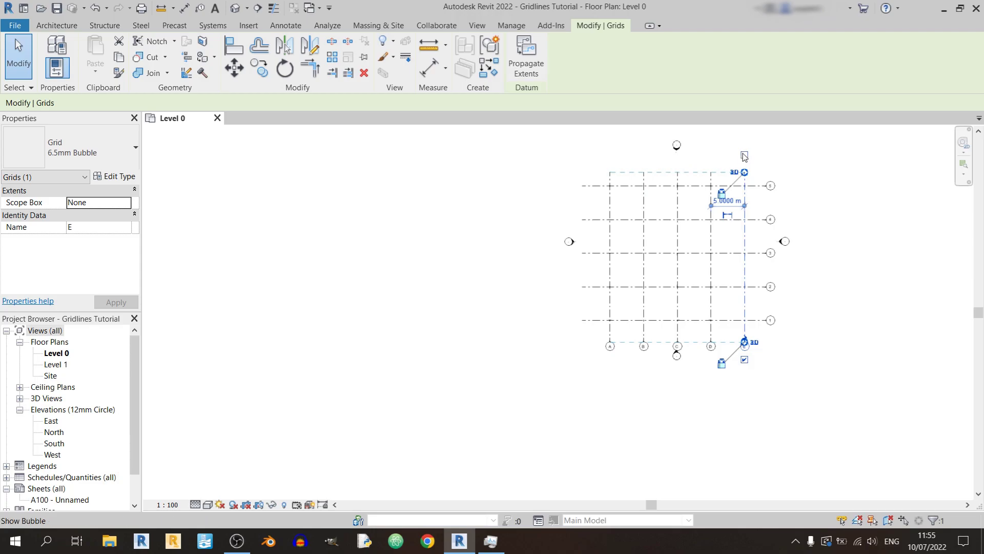
click(744, 154)
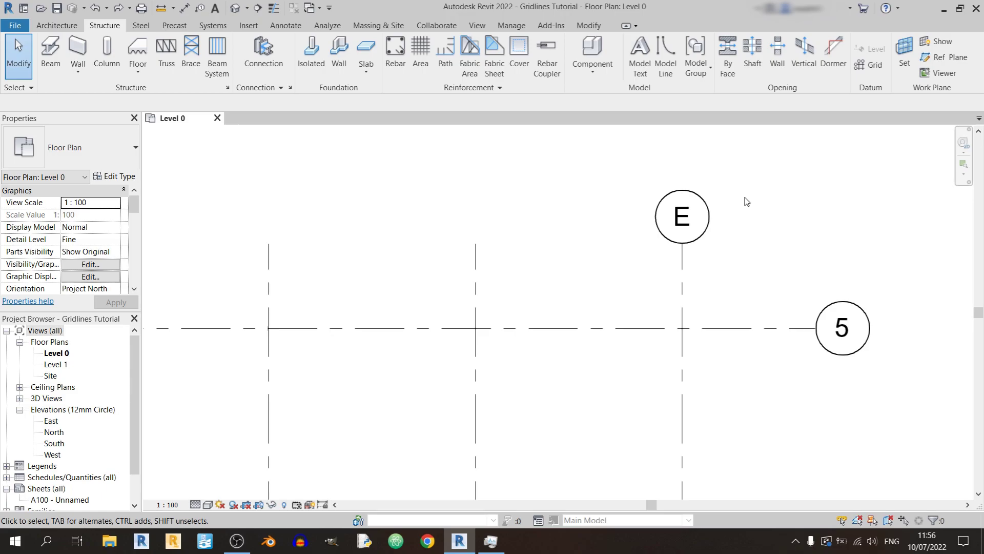
Add an elbow to grid E's top bubble and drag it right so the leader runs horizontally
click(681, 258)
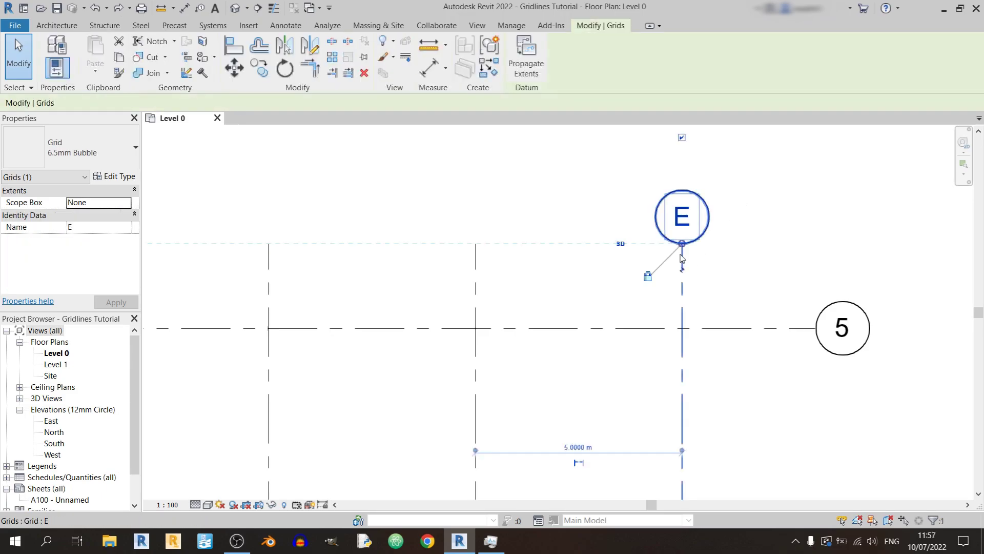
scroll(712, 269, down, 3)
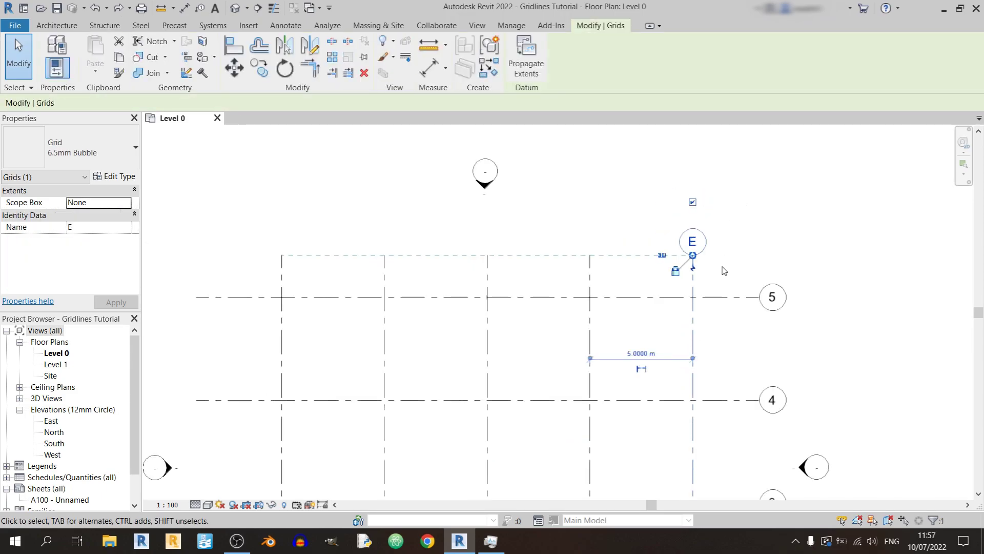
scroll(666, 215, up, 5)
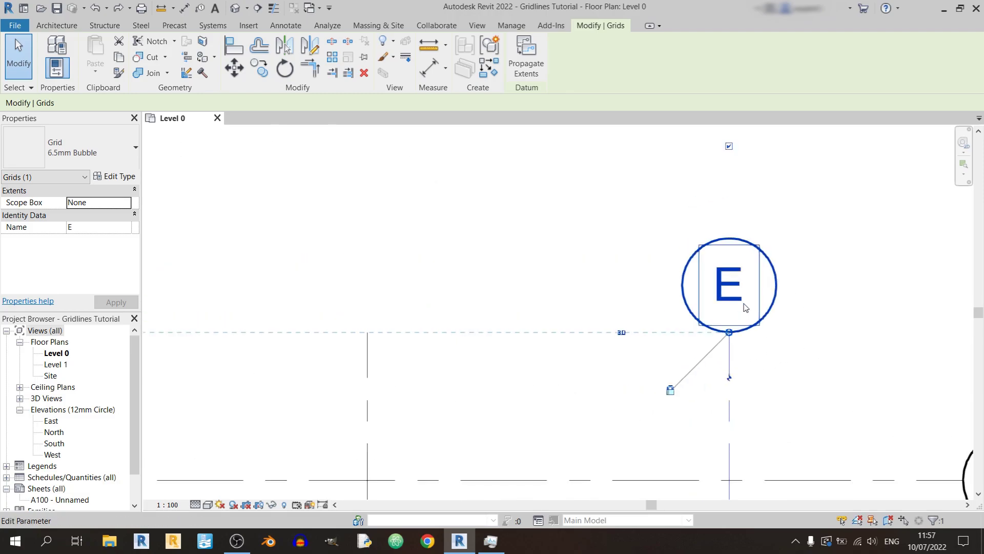
click(729, 381)
scroll(693, 325, down, 2)
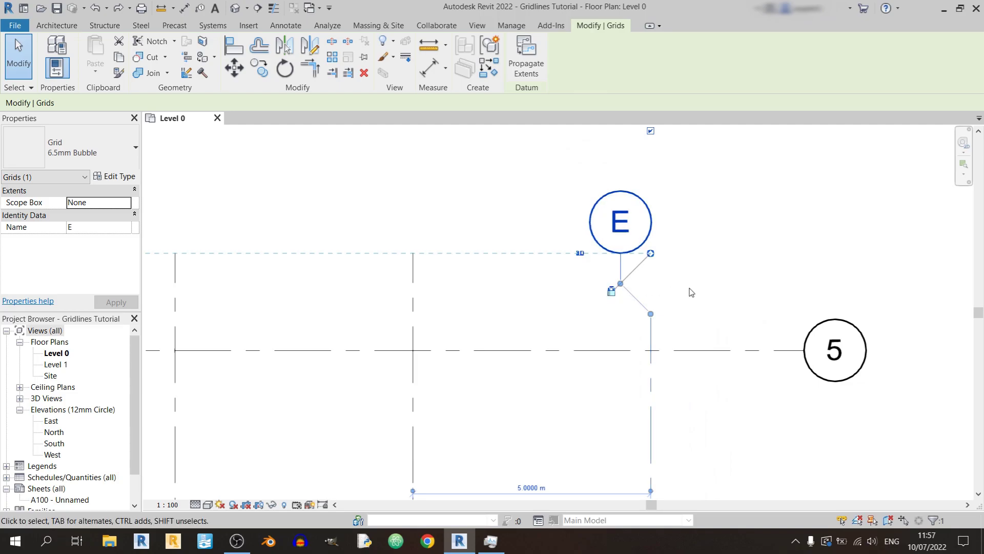
scroll(678, 274, up, 2)
drag(621, 285, 782, 302)
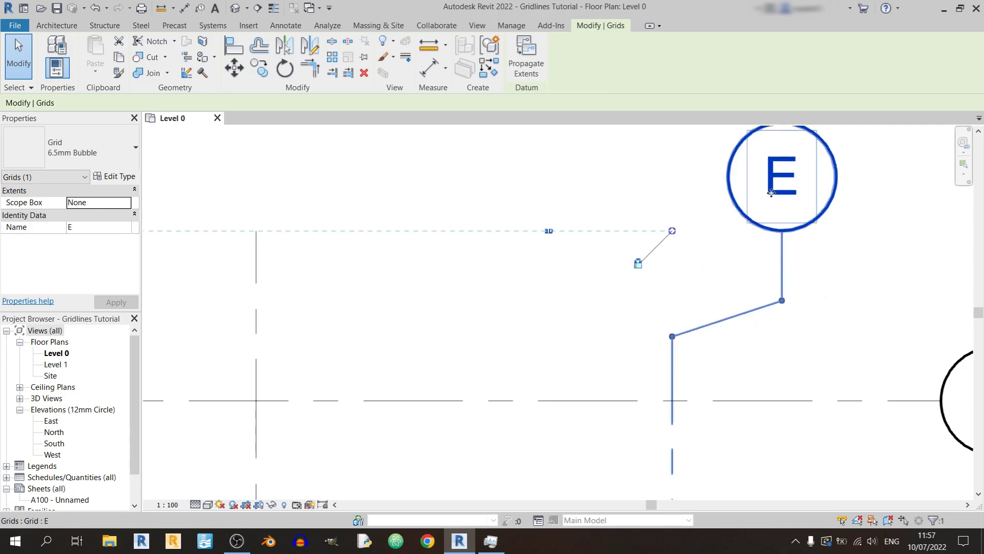
drag(782, 302, 830, 317)
Toggle grid E's 2D/3D extents and drag its top bubble end higher above grid 5
click(864, 309)
scroll(864, 309, down, 3)
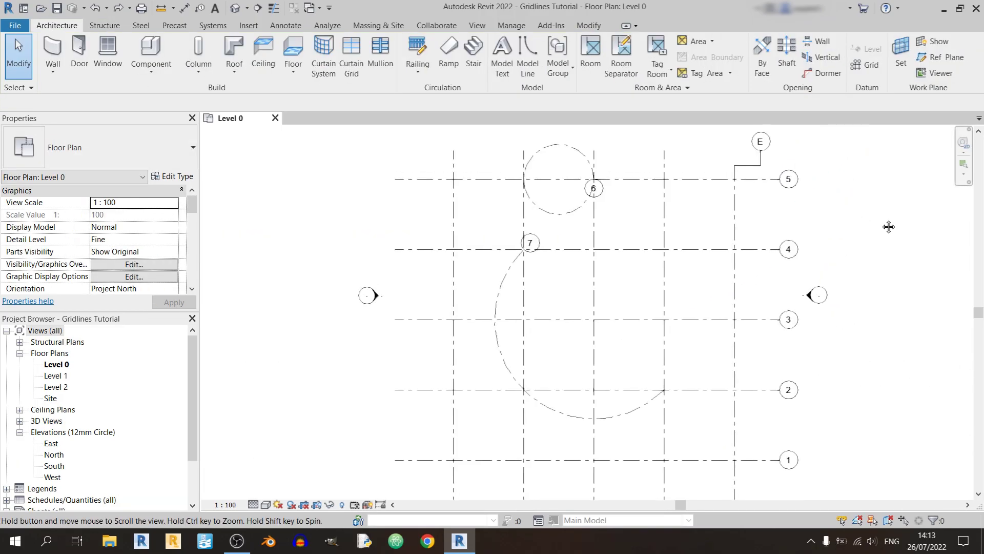
middle_drag(889, 226, 882, 253)
click(759, 177)
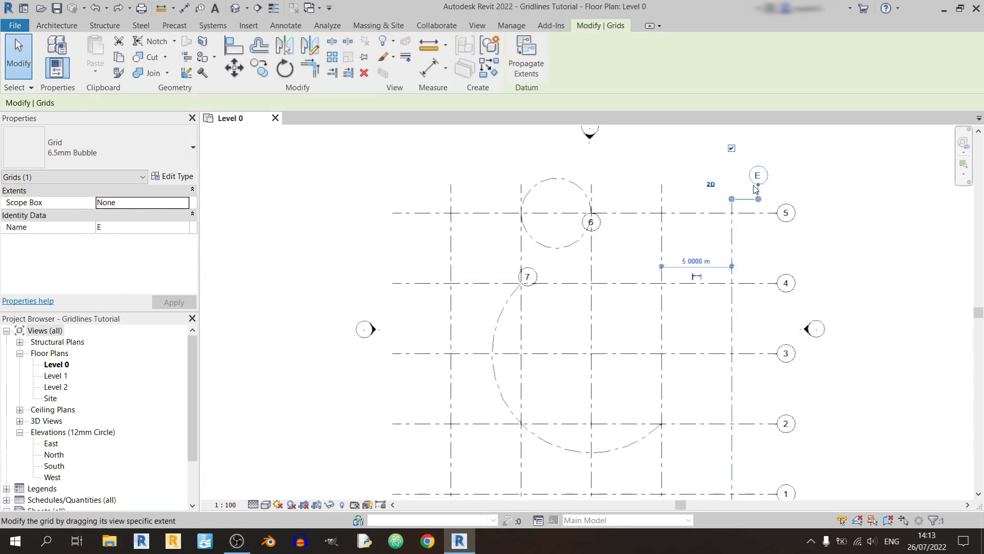
scroll(754, 176, up, 3)
middle_drag(771, 195, 802, 268)
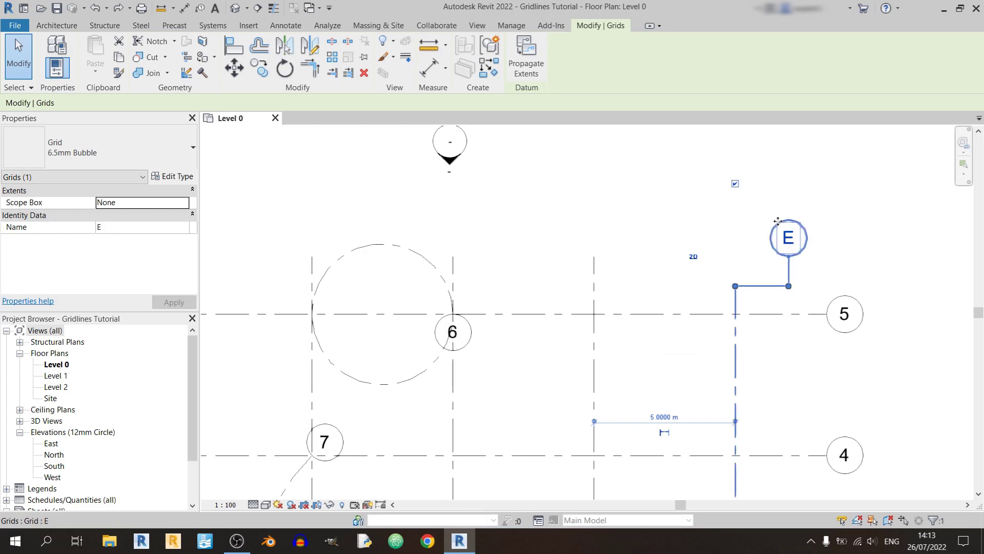
click(693, 258)
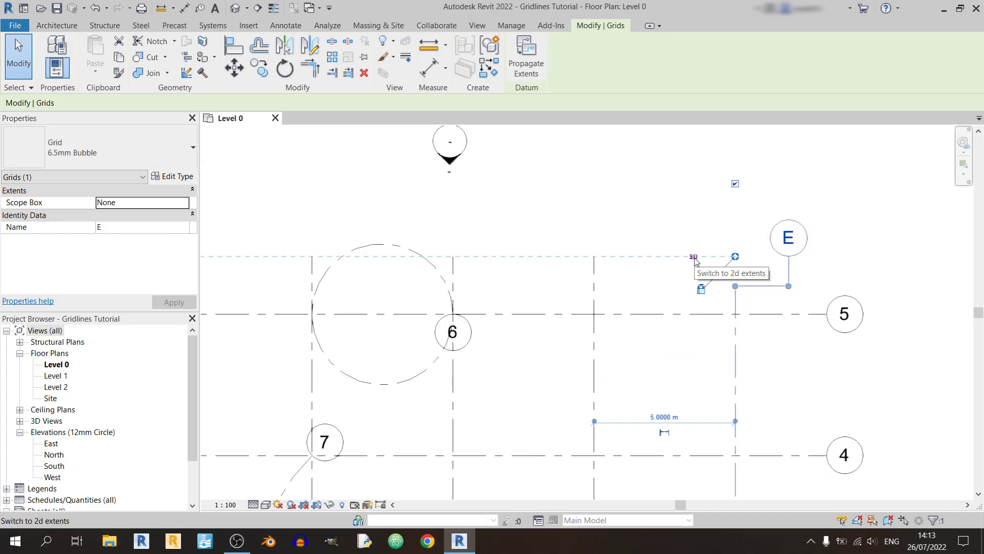
click(694, 257)
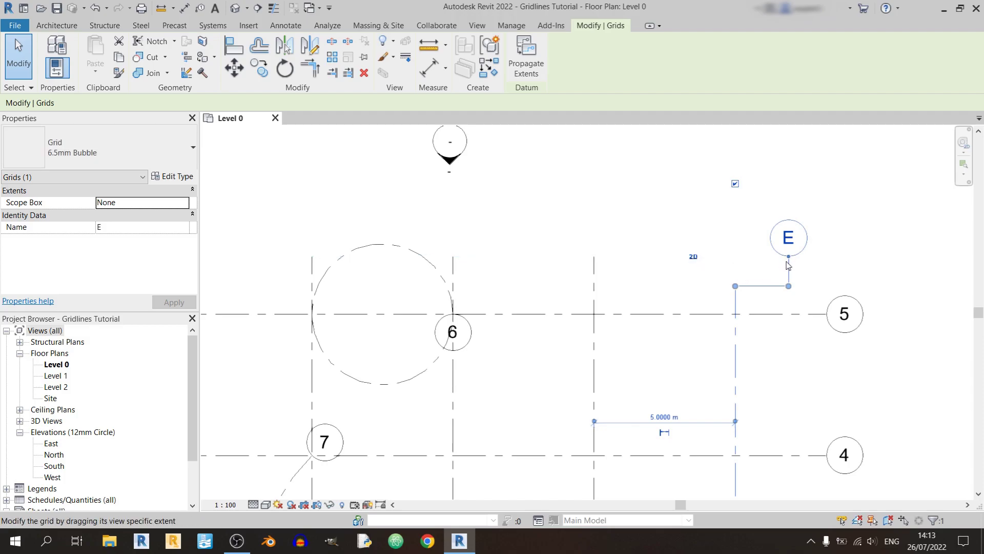
drag(792, 261, 813, 243)
Zoom out and recentre the view on the full A–E, 1–5 grid layout
scroll(832, 299, down, 5)
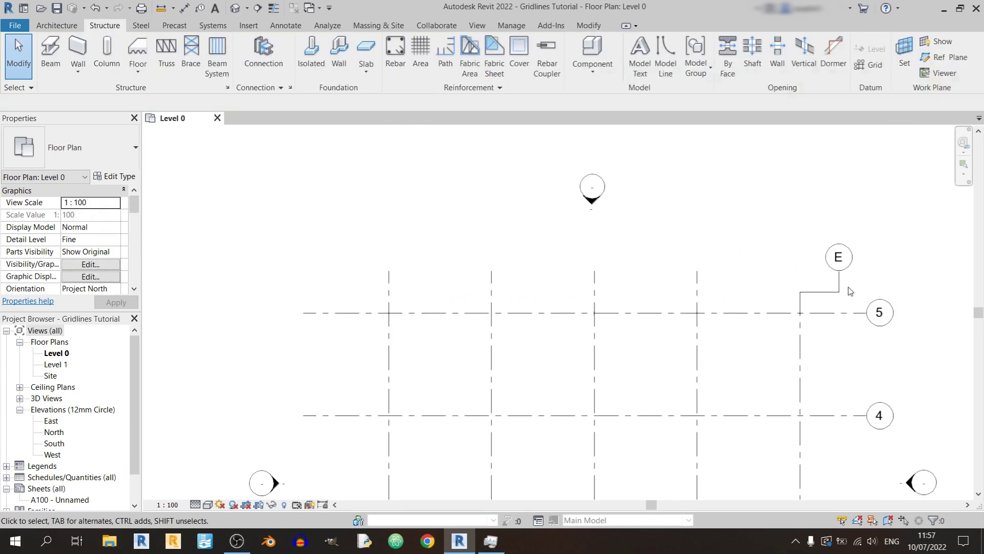
scroll(852, 330, down, 3)
middle_drag(852, 330, 758, 310)
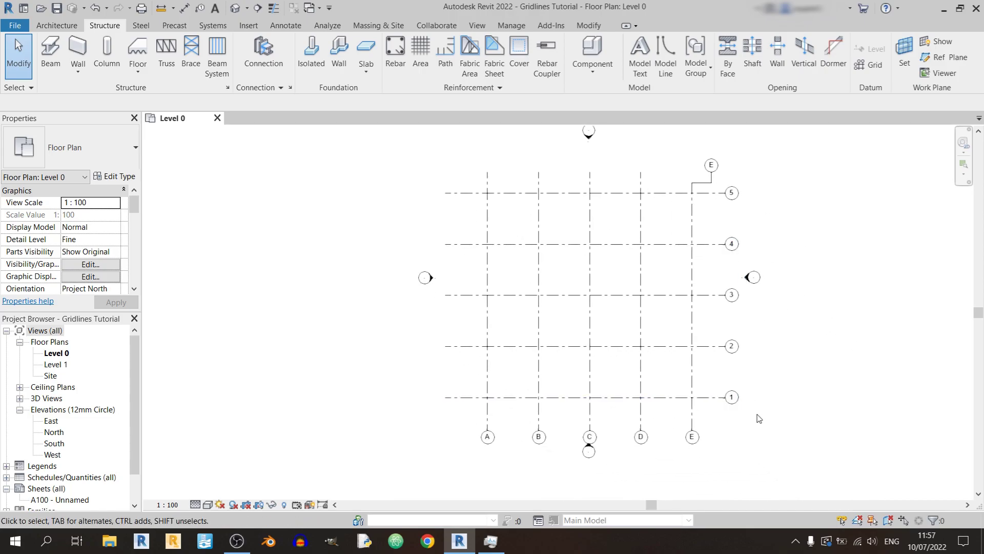
middle_drag(818, 424, 848, 405)
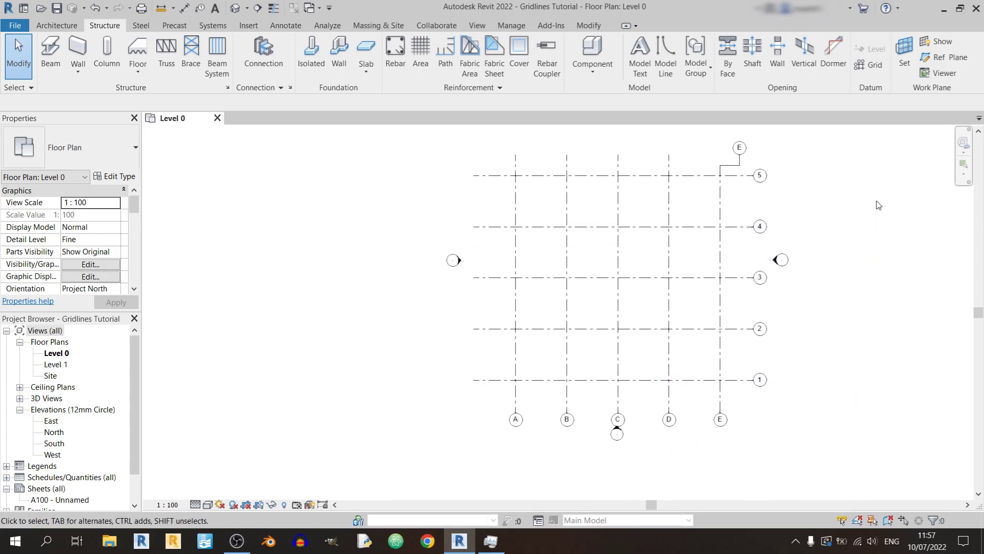
Draw arc grid 6 with a 2.5 m radius between the B/5 and C/5 intersections
click(874, 66)
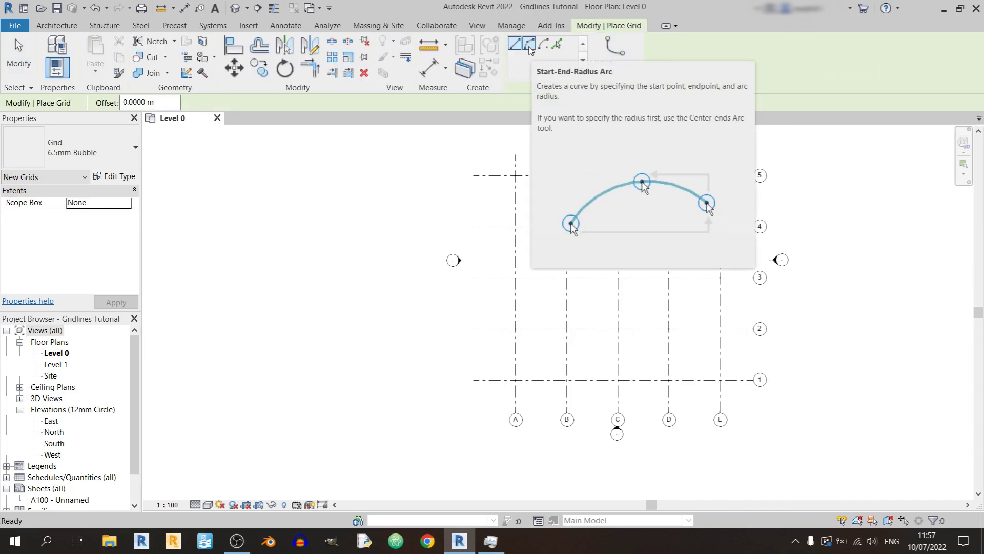
click(530, 45)
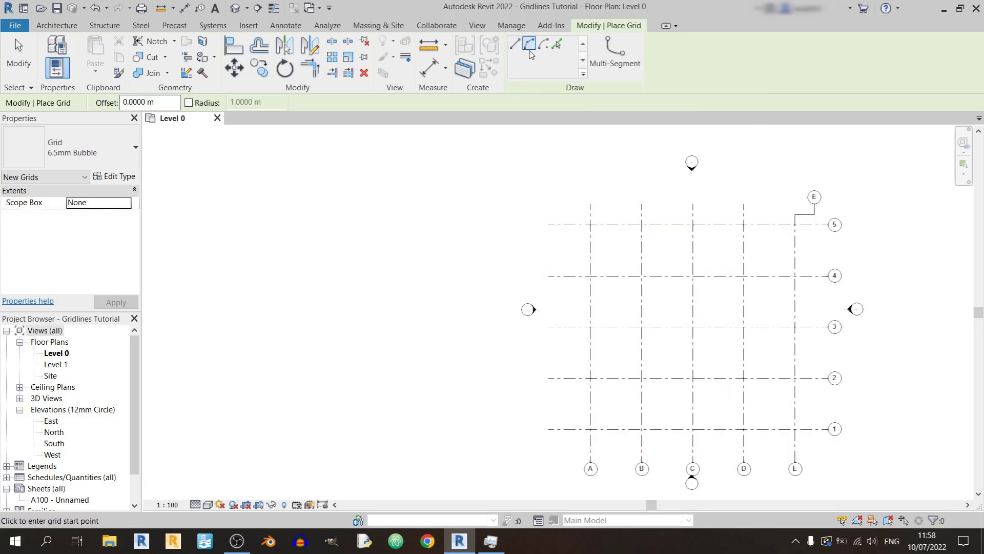
click(641, 224)
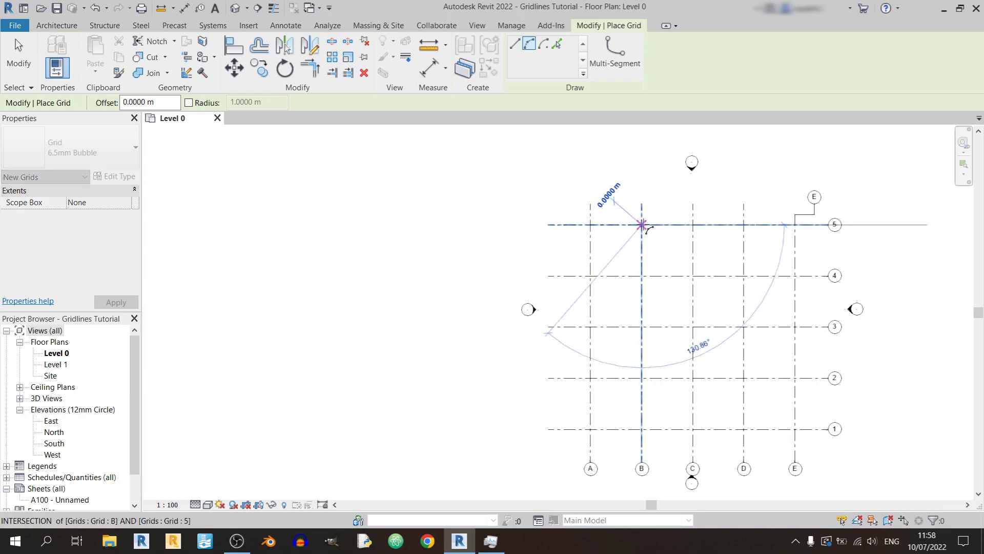
key(Escape)
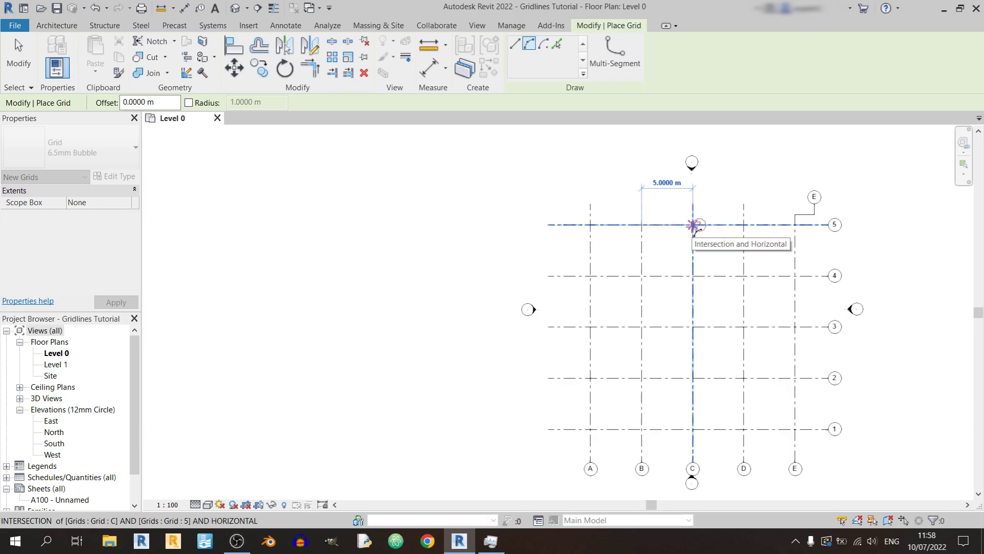
click(693, 226)
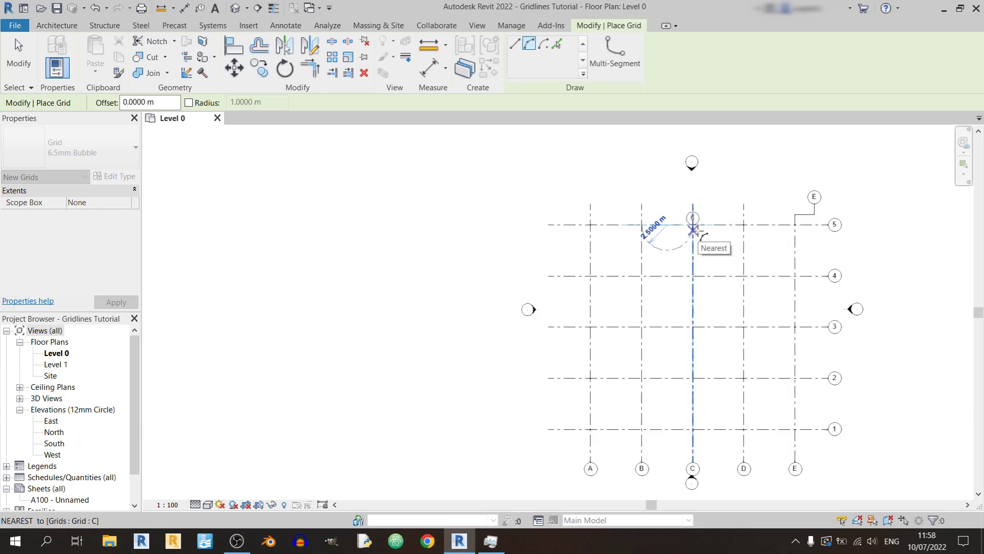
click(693, 229)
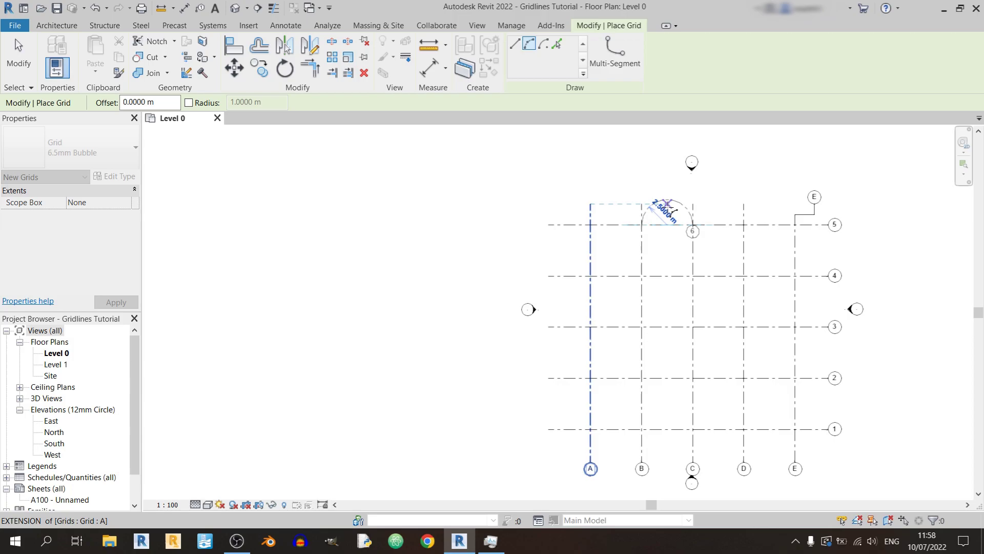
click(671, 210)
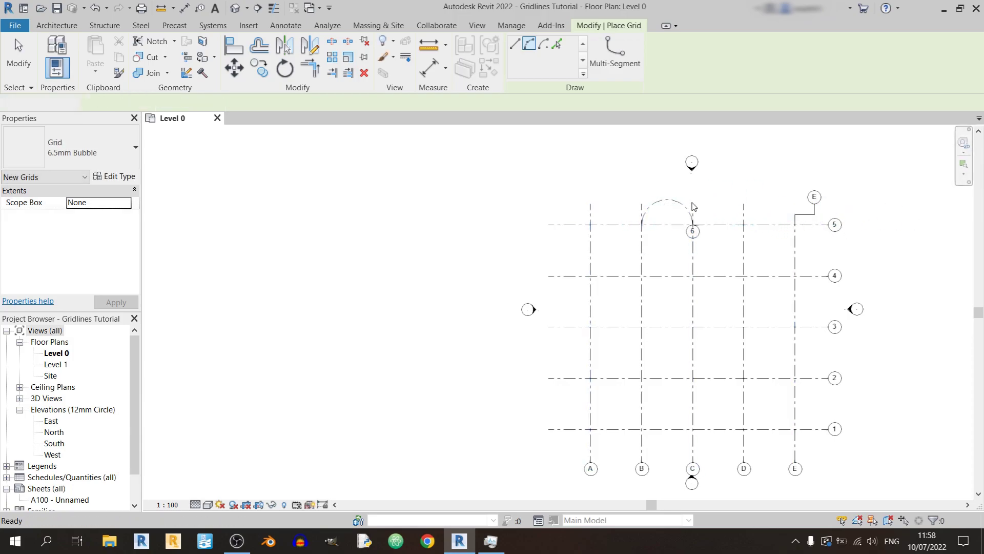
key(Escape)
key(Escape)
Drag grid 6's end round so the arc nearly closes into a full circle
click(687, 208)
scroll(691, 202, up, 2)
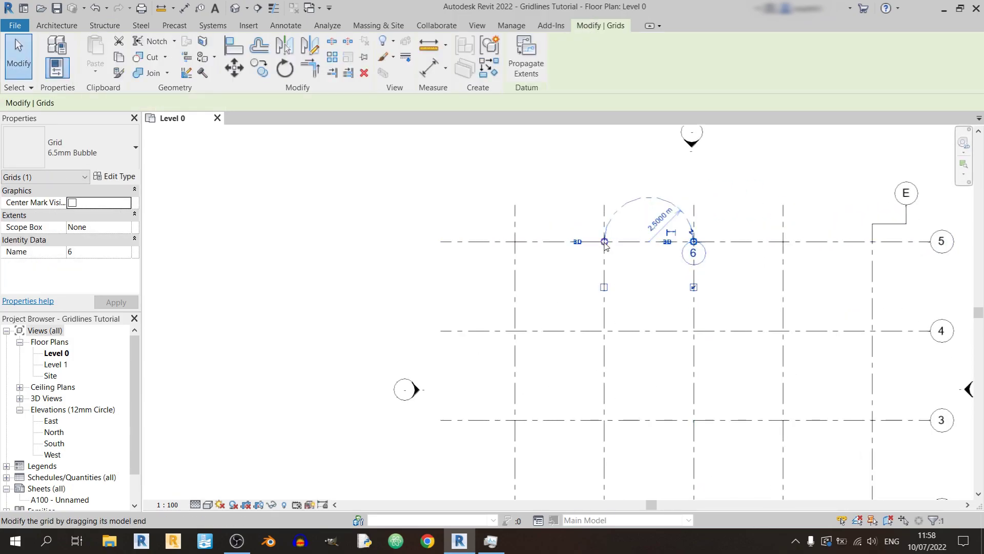
drag(605, 245, 711, 277)
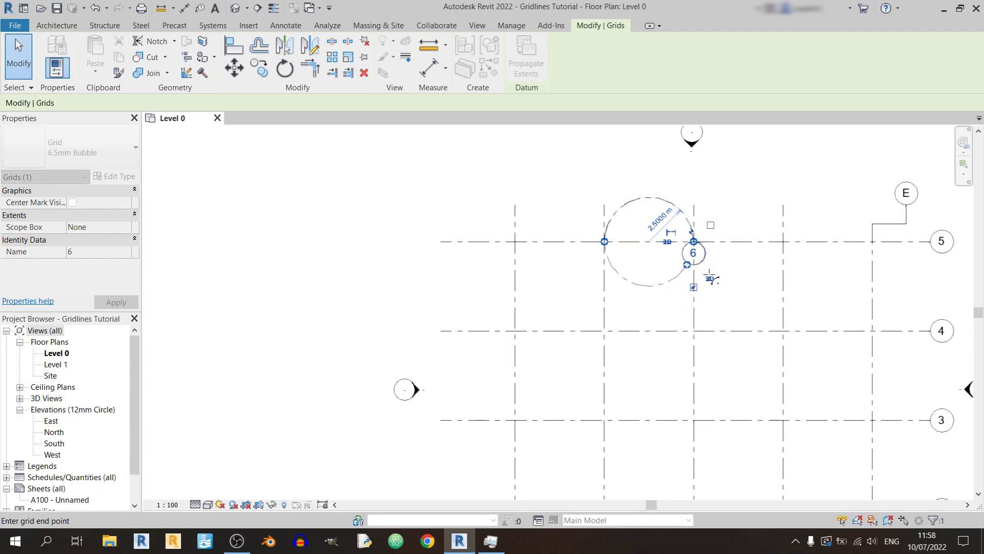
key(Escape)
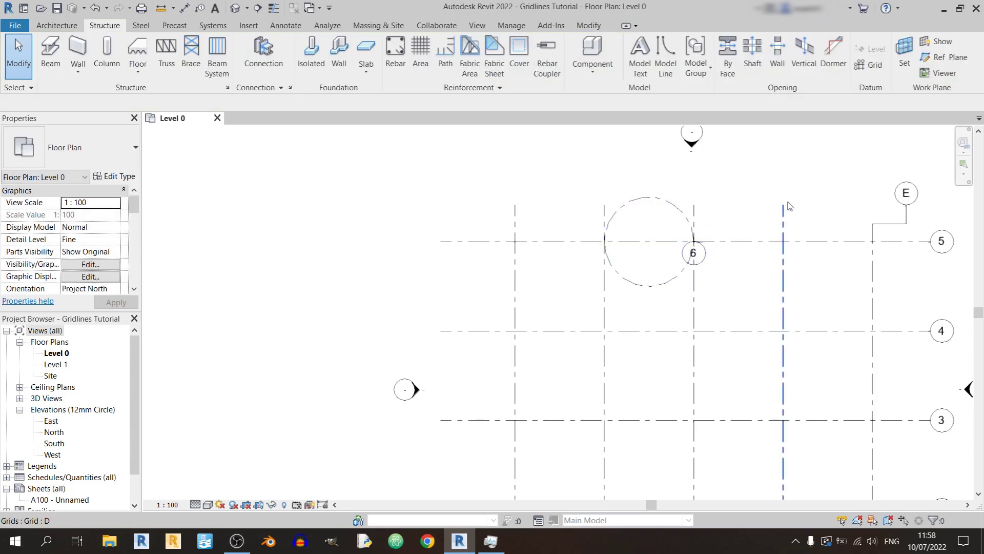
scroll(746, 185, down, 3)
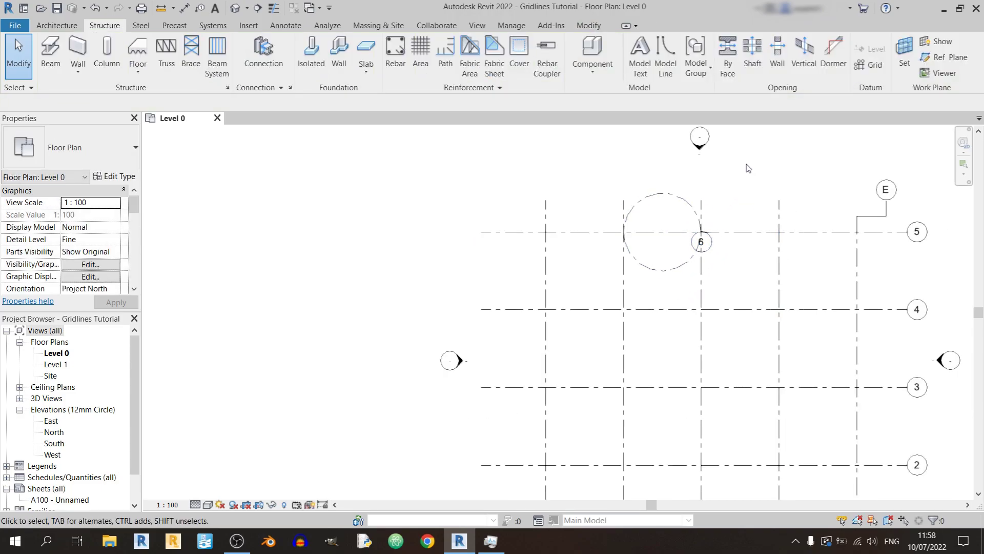
Draw center-ends arc grid 7 centred at C/3, from D/2 to B/4, radius 7.0711 m
click(870, 64)
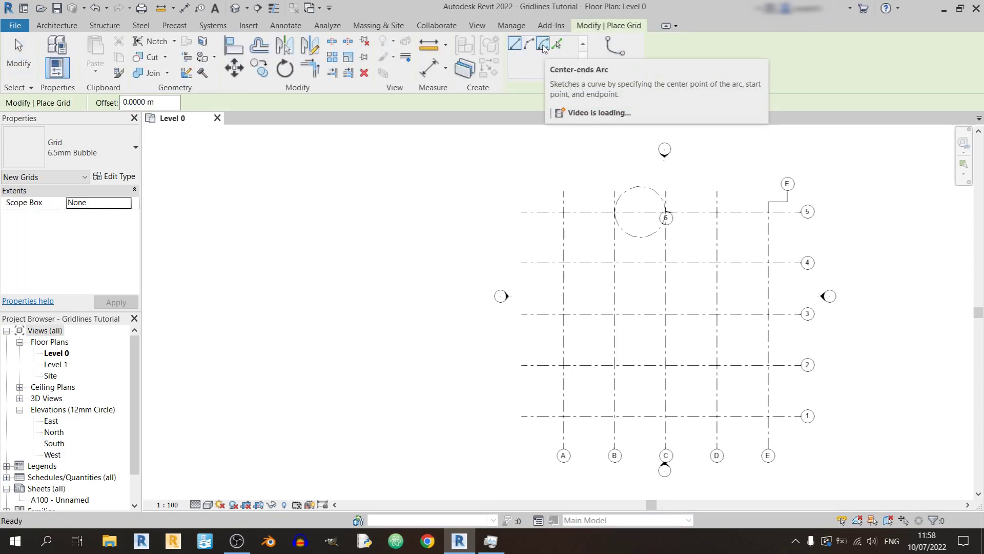
click(544, 46)
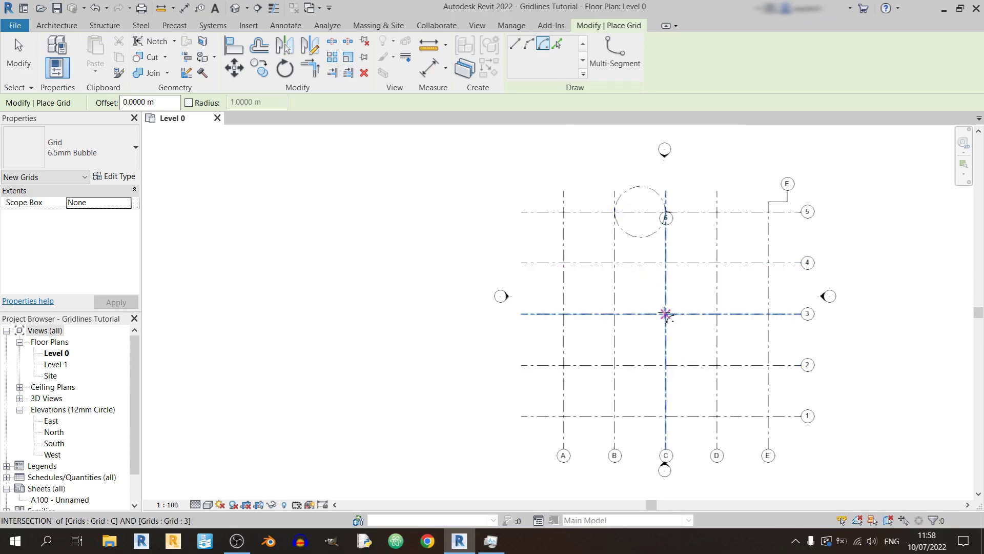
click(666, 313)
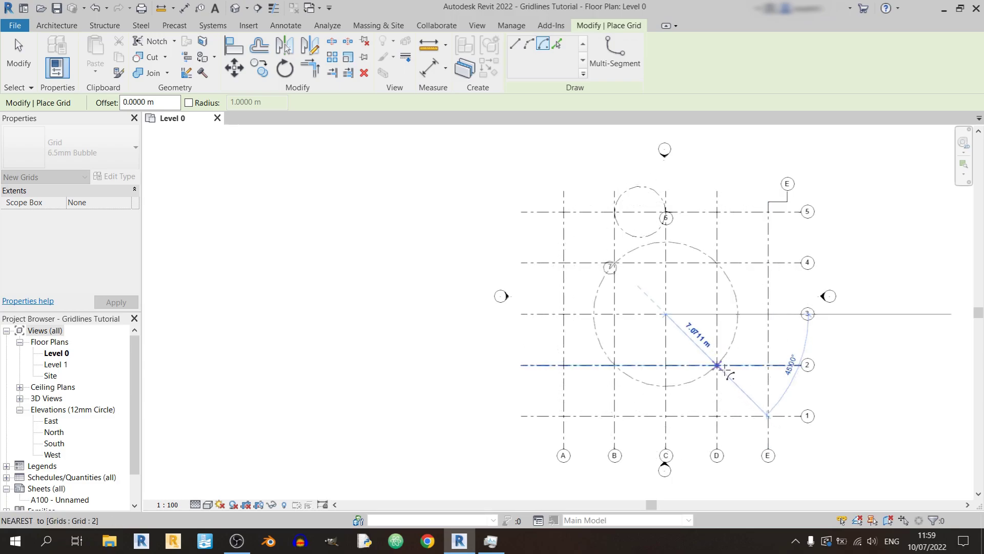
click(724, 369)
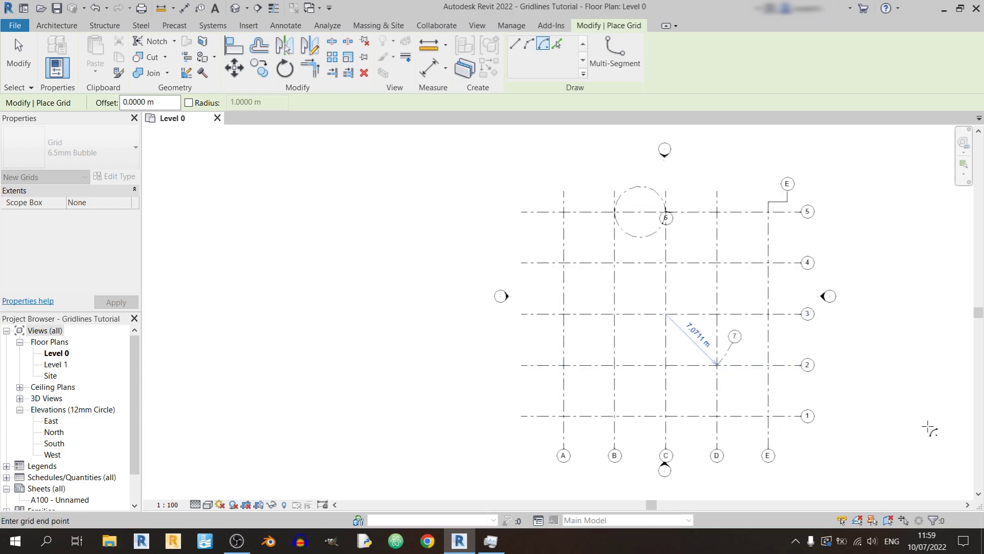
click(611, 265)
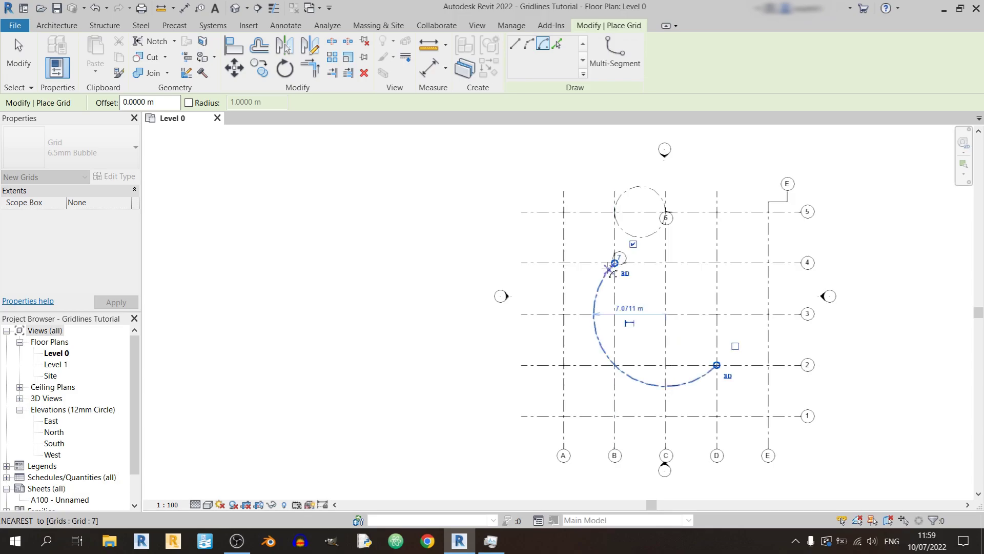
key(Escape)
key(Escape)
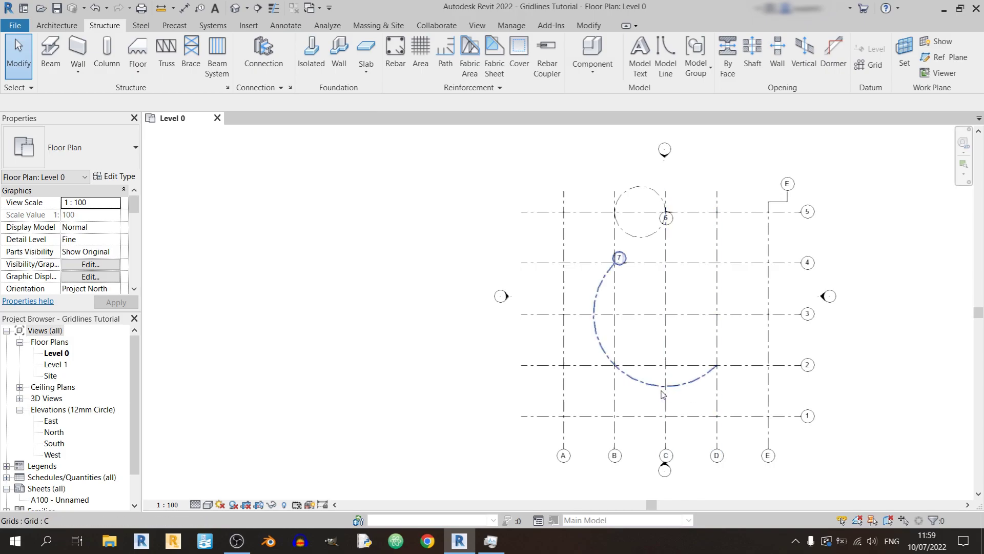
middle_drag(662, 395, 637, 366)
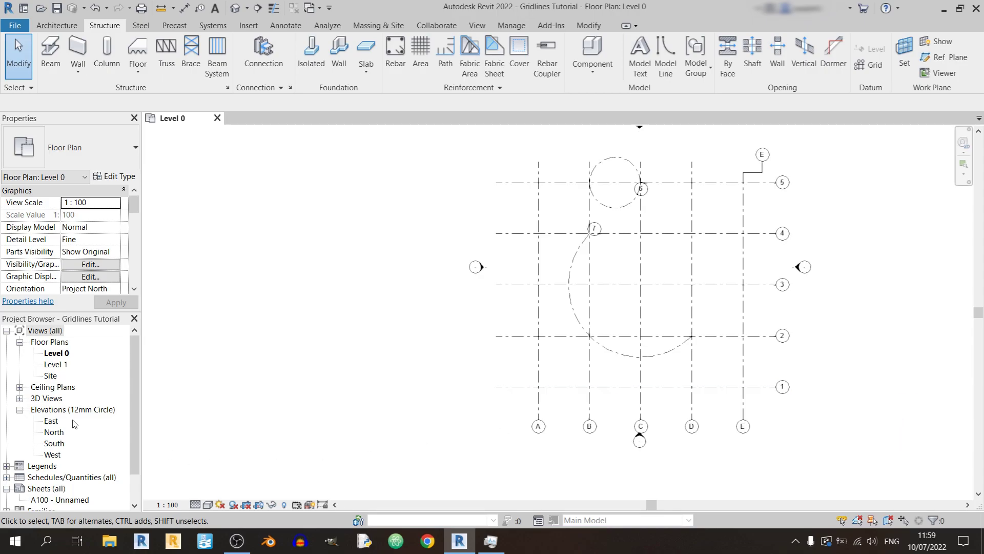
Review the grids in the East and North elevations, then bring up the Level 1 plan
double_click(52, 421)
double_click(55, 432)
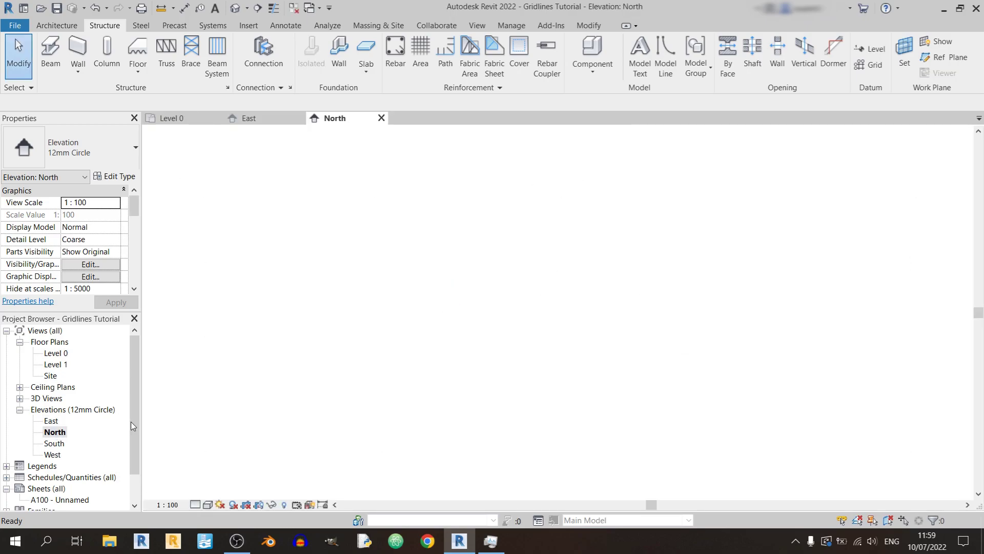
click(246, 118)
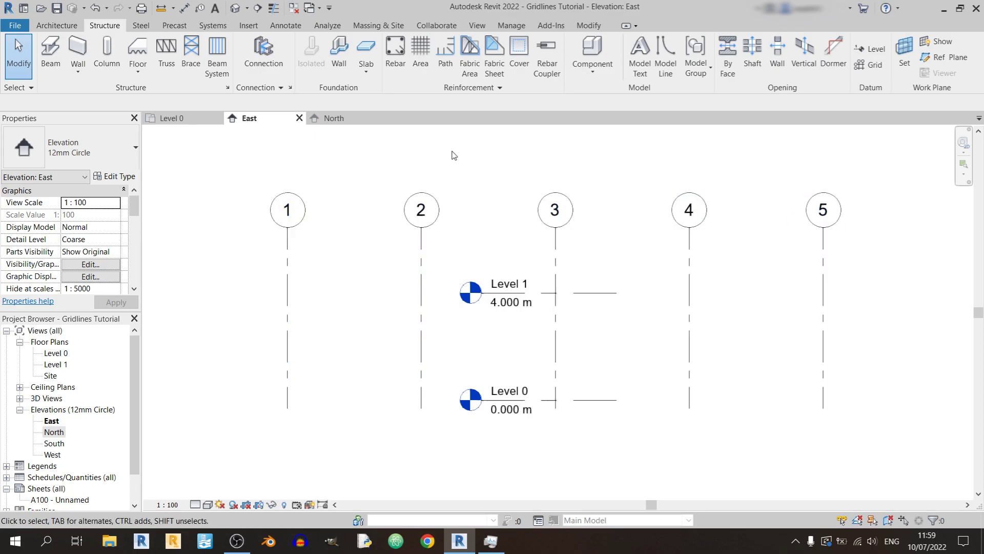
click(319, 119)
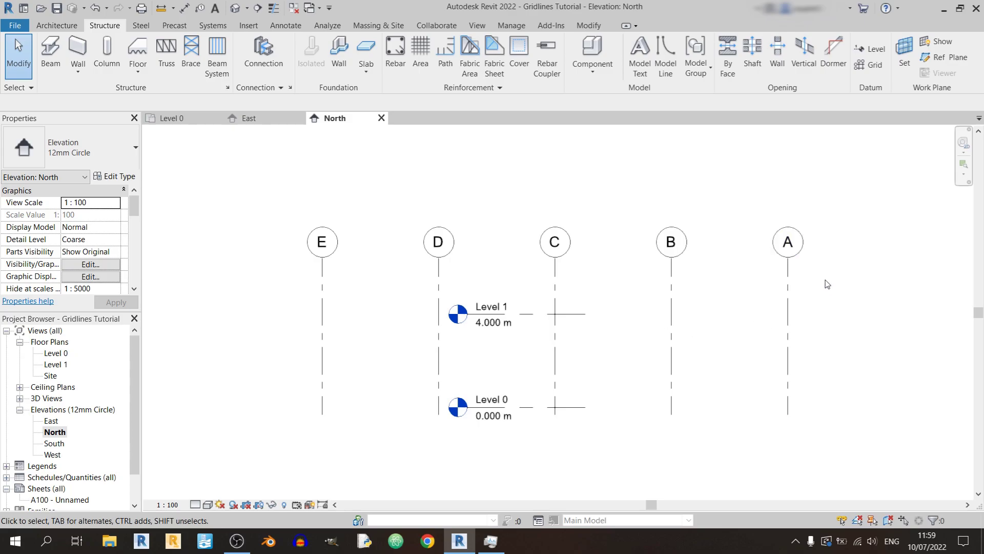
click(199, 120)
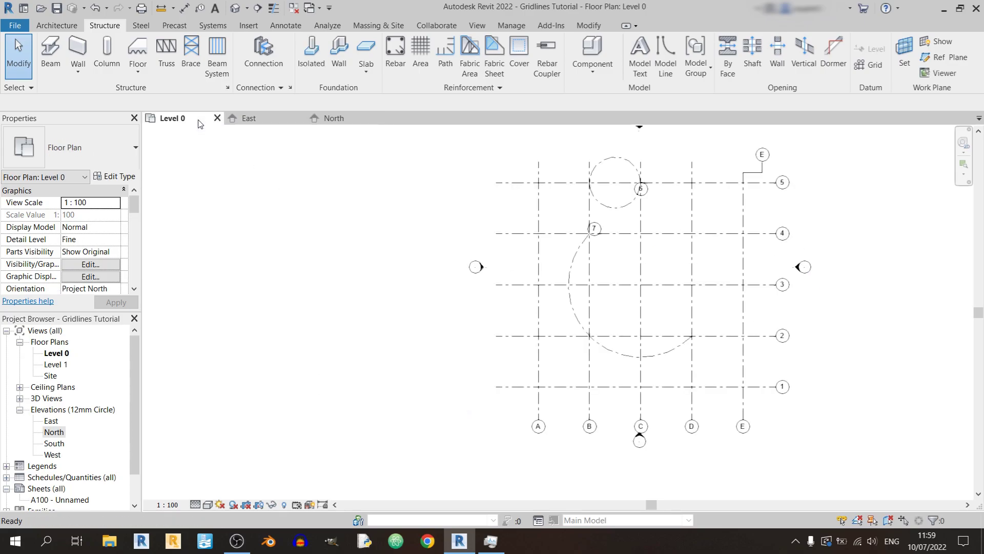
double_click(56, 364)
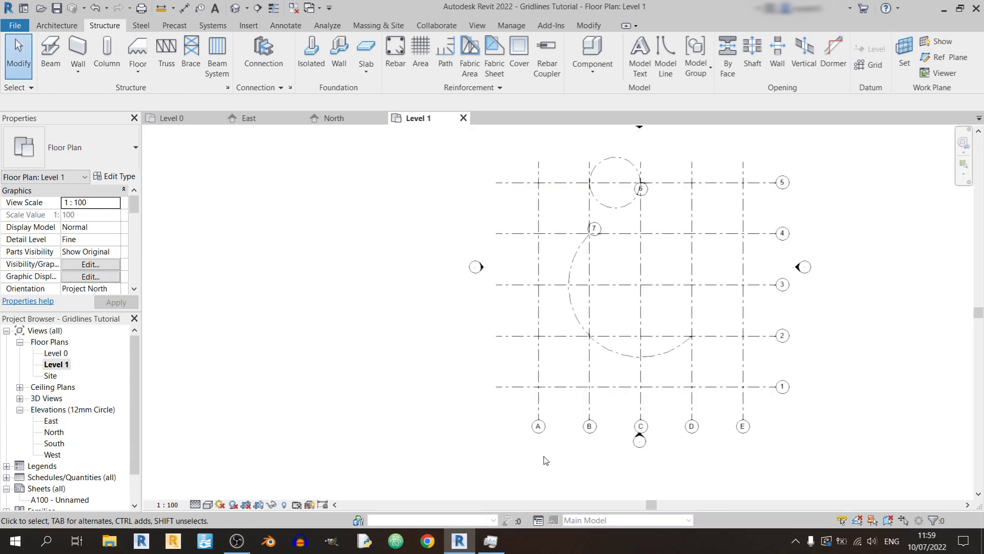
In the East elevation, drag grid 1's top end down below Level 1
click(272, 122)
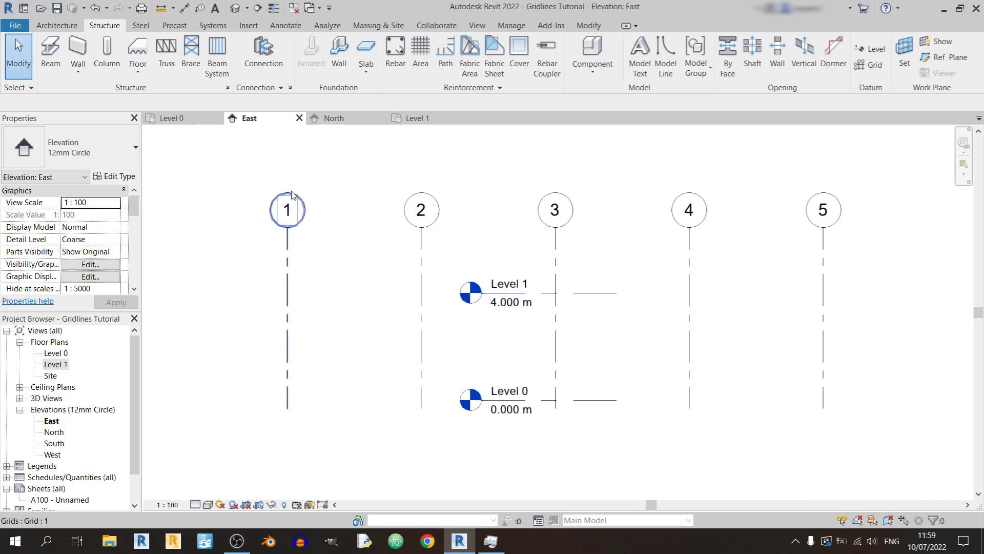
click(288, 244)
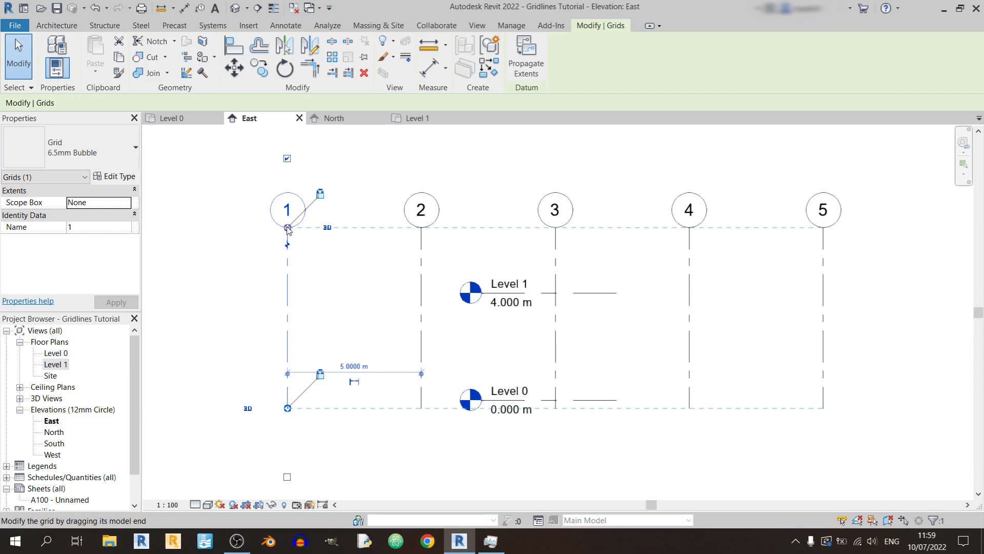
drag(287, 229, 287, 333)
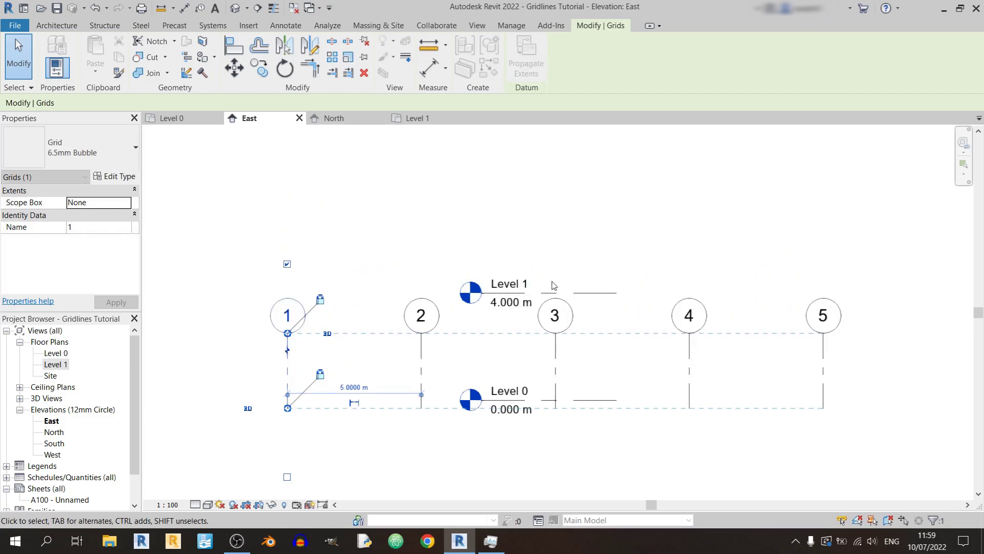
click(665, 246)
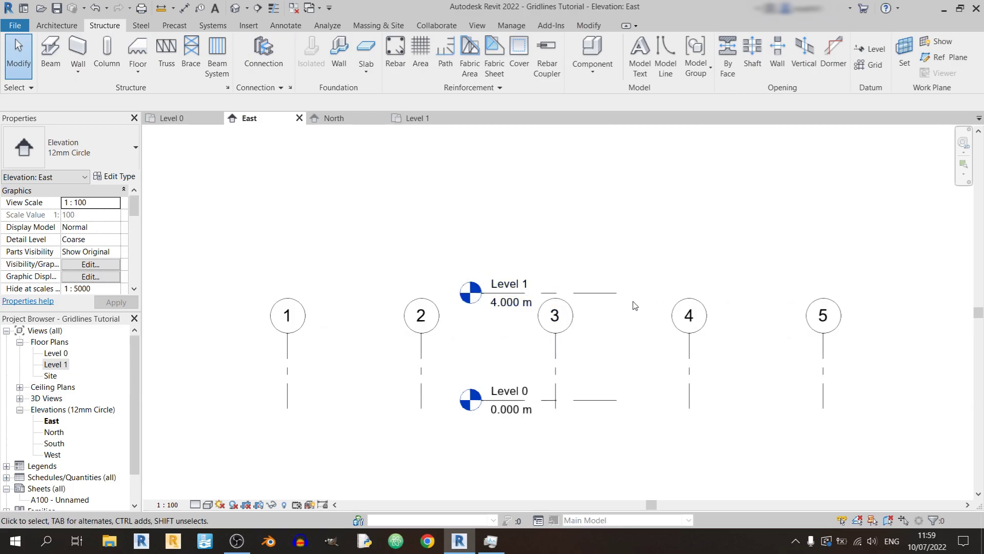
click(334, 118)
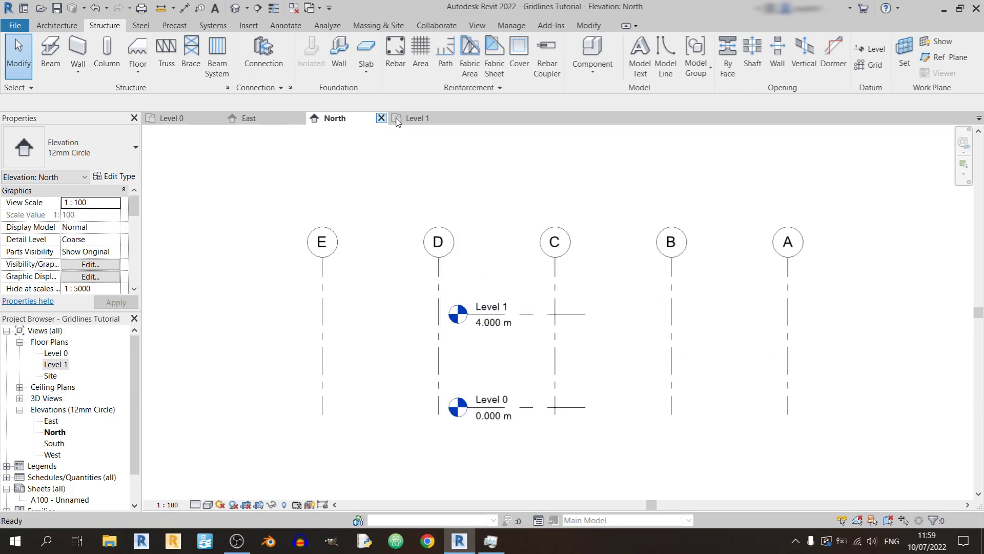
click(416, 118)
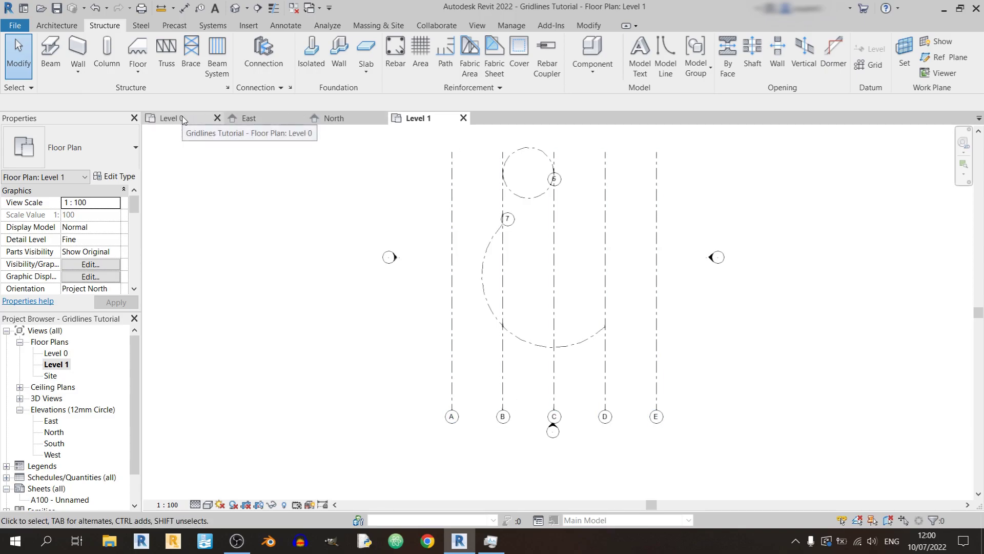
In the North elevation, drag grid D's top below Level 1, then view the Level 1 plan
click(356, 123)
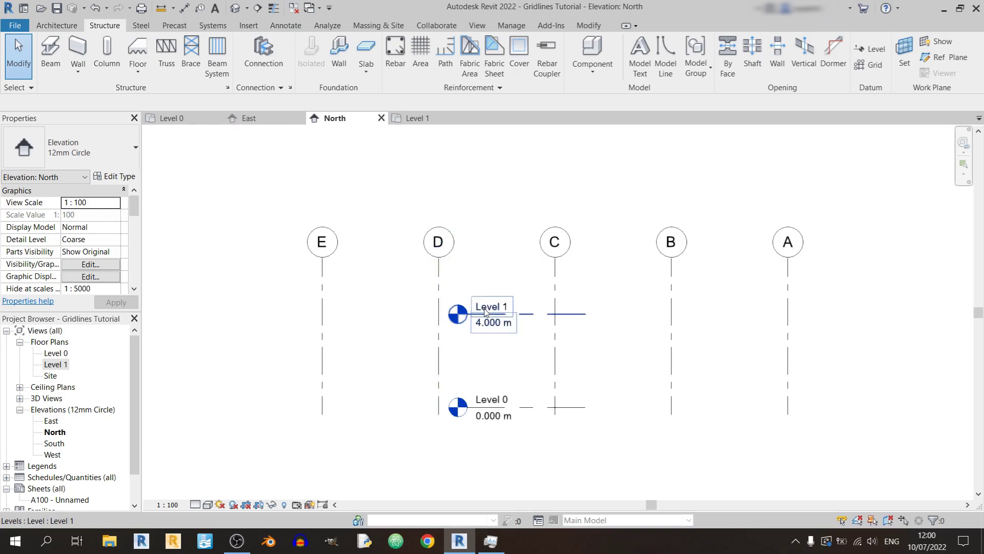
click(444, 268)
drag(445, 267, 443, 346)
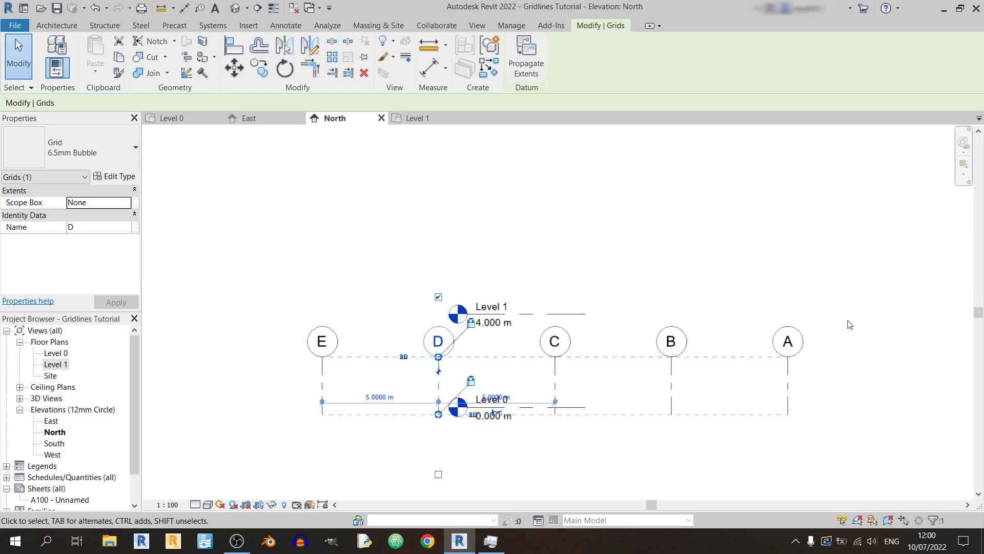
key(Escape)
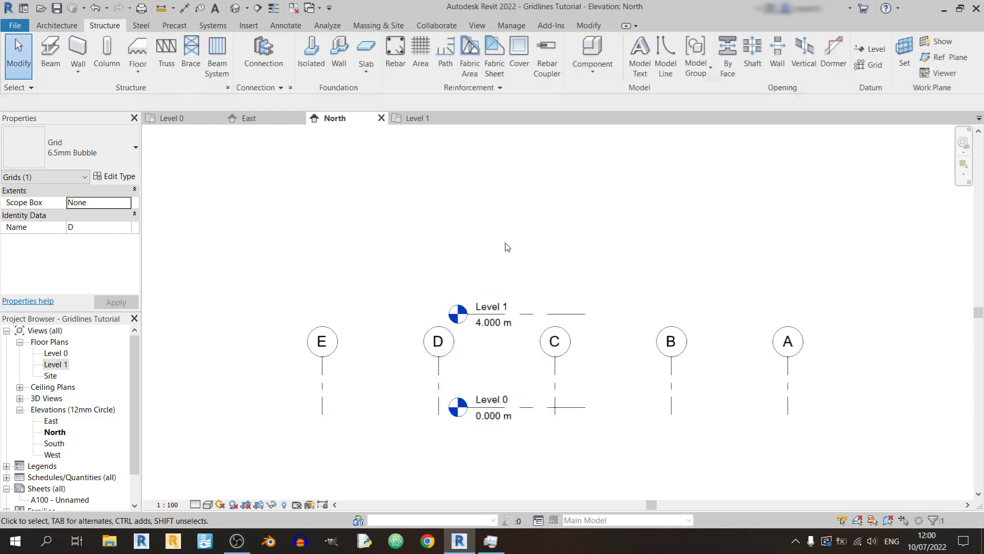
key(ctrl+Tab)
scroll(461, 187, down, 3)
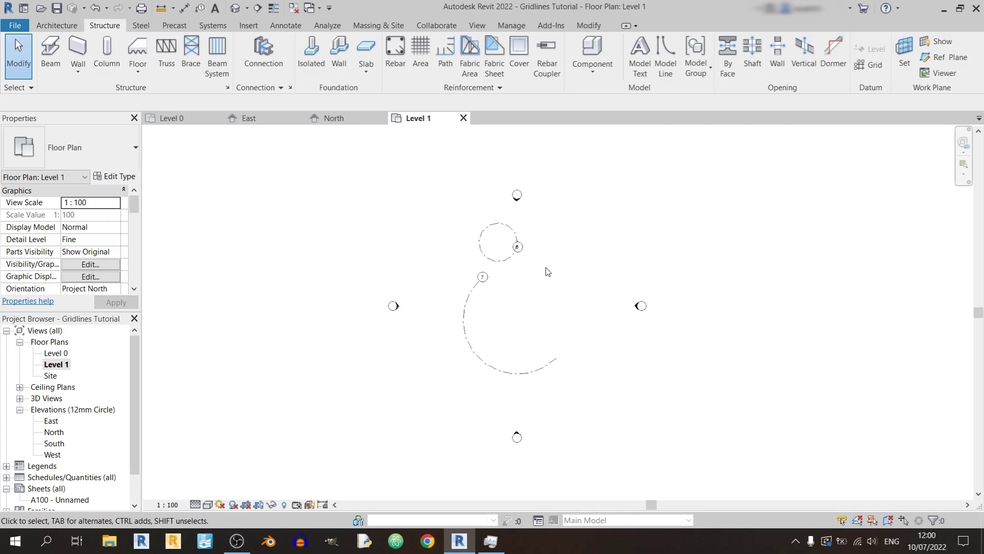
In the North elevation, drag grid D's top end back up above Level 1
click(333, 118)
click(438, 358)
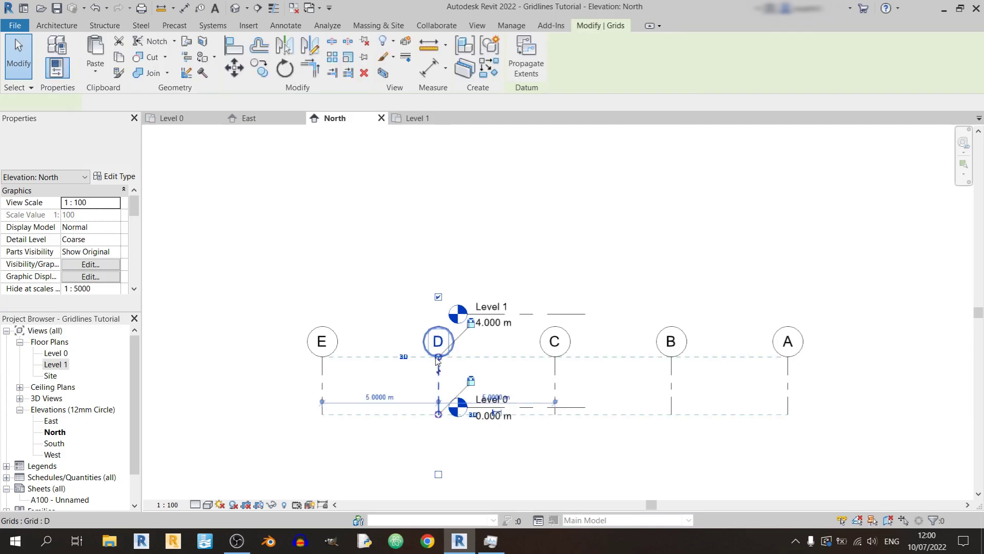
drag(438, 357, 437, 247)
click(281, 128)
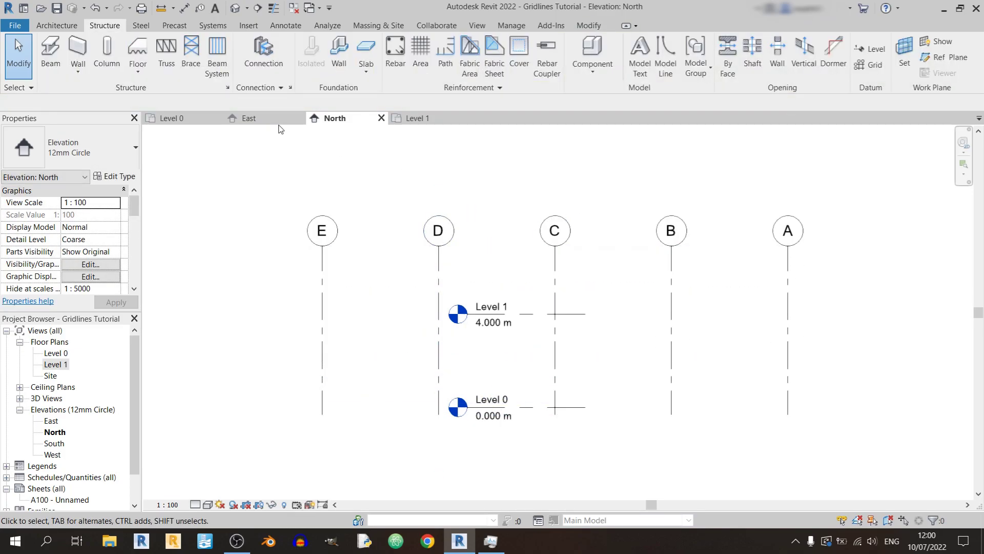
click(266, 118)
click(421, 353)
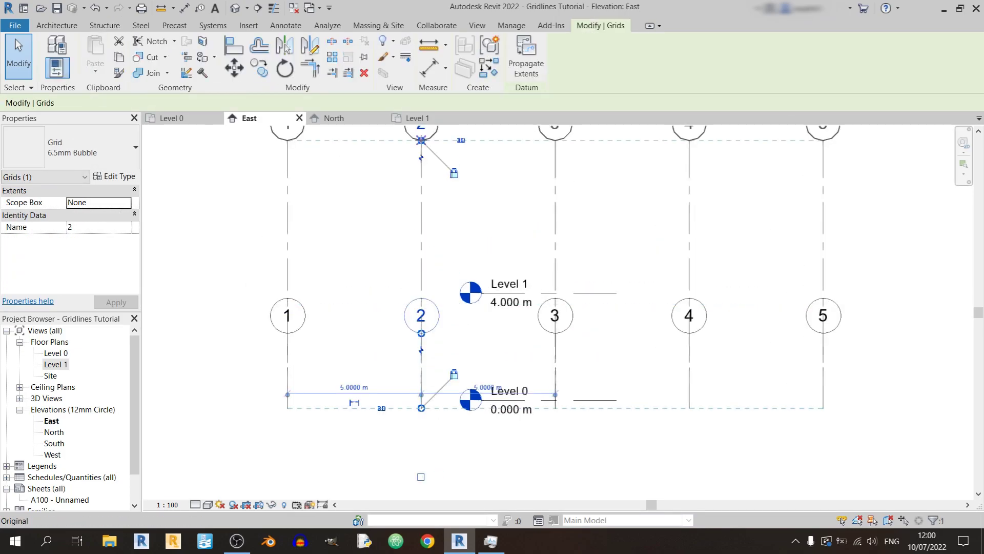
scroll(748, 241, down, 2)
click(749, 241)
scroll(738, 241, down, 1)
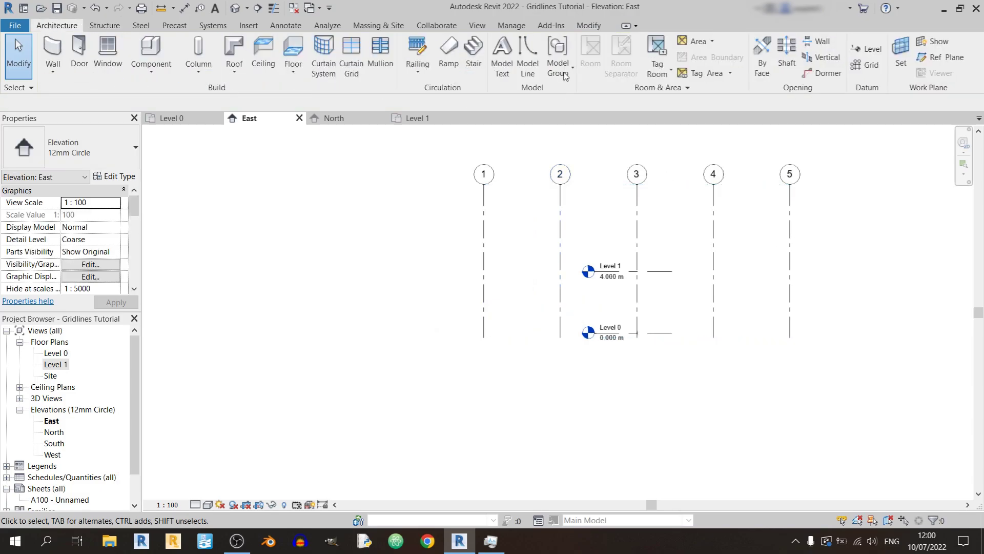
Create Level 2 by picking Level 1's line with a 5 m offset in the East elevation
click(867, 49)
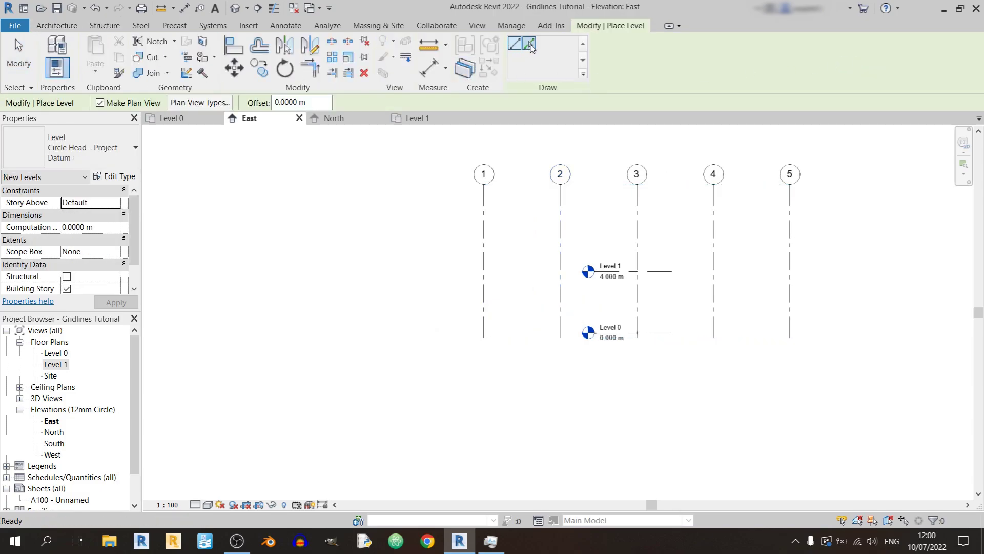
click(530, 46)
double_click(277, 102)
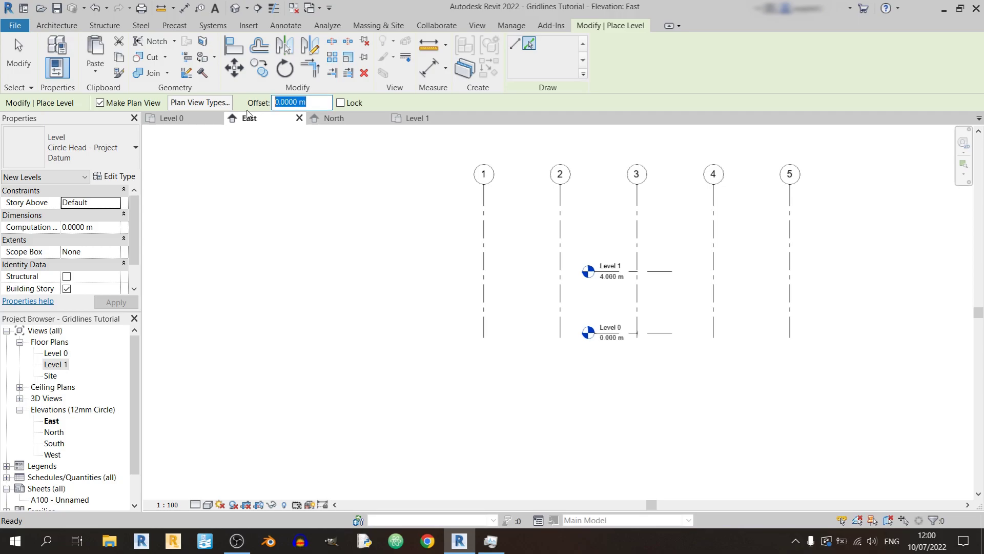
text(5)
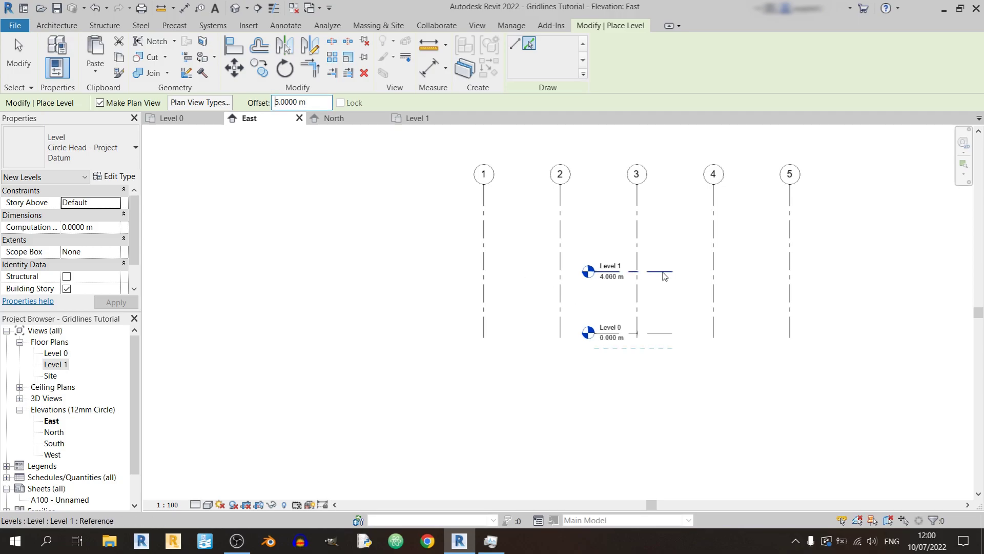
click(661, 270)
middle_drag(830, 331, 749, 343)
key(Escape)
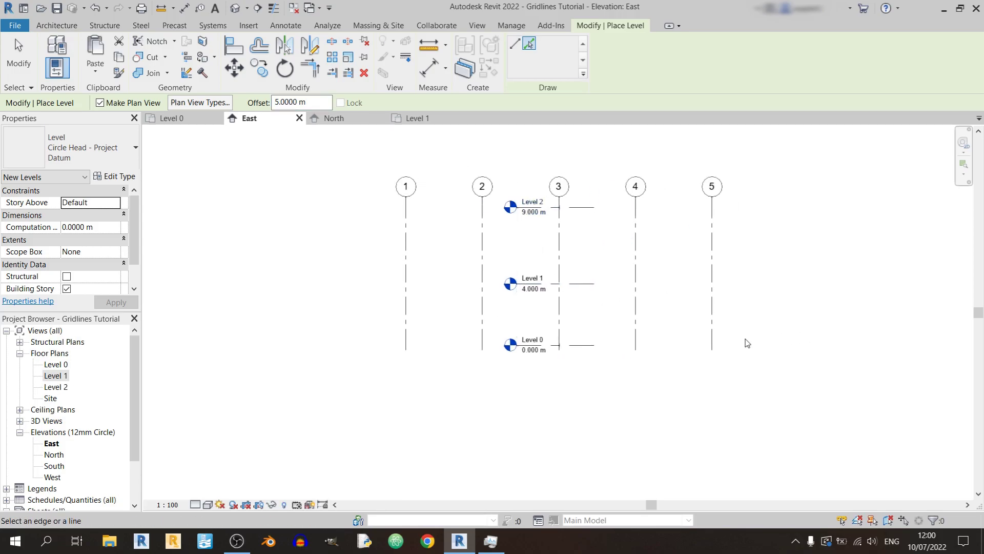
key(Escape)
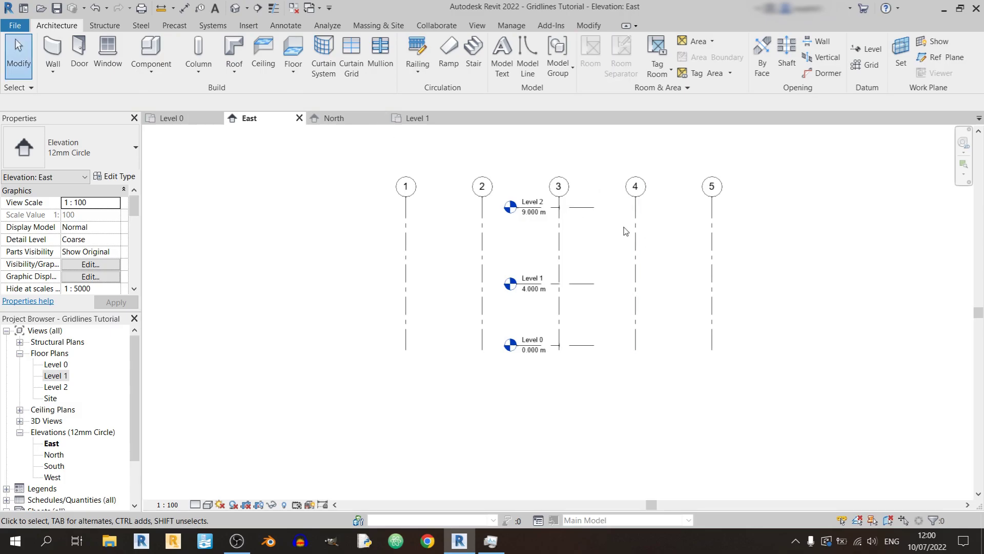
click(634, 216)
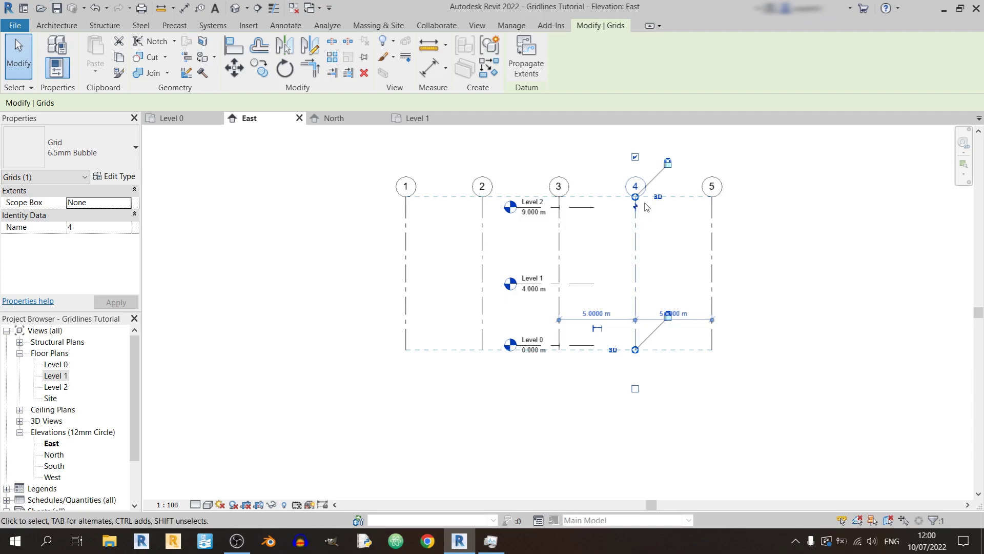
In the East elevation, drag grid 4's top below Level 2, then open the Level 2 plan
drag(635, 198, 635, 232)
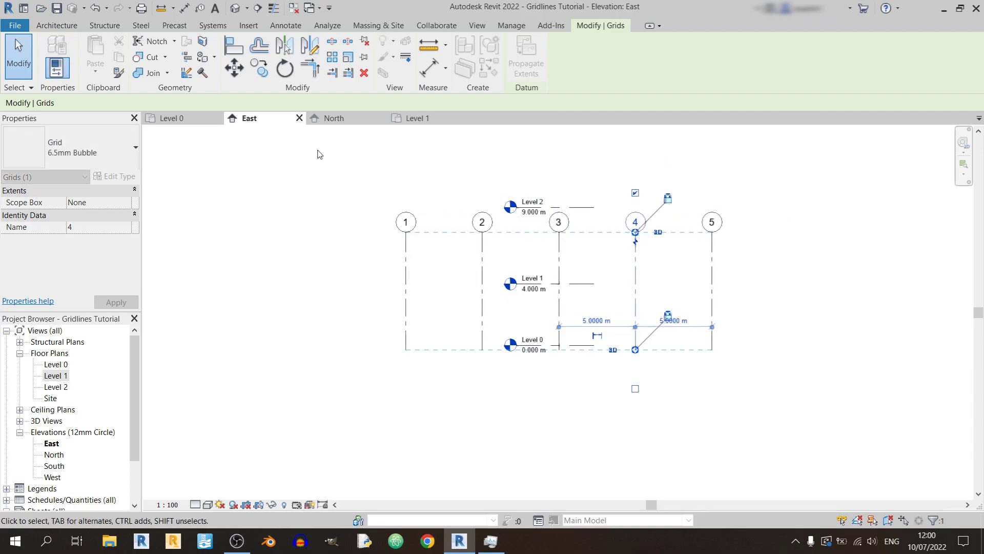
click(582, 178)
click(428, 119)
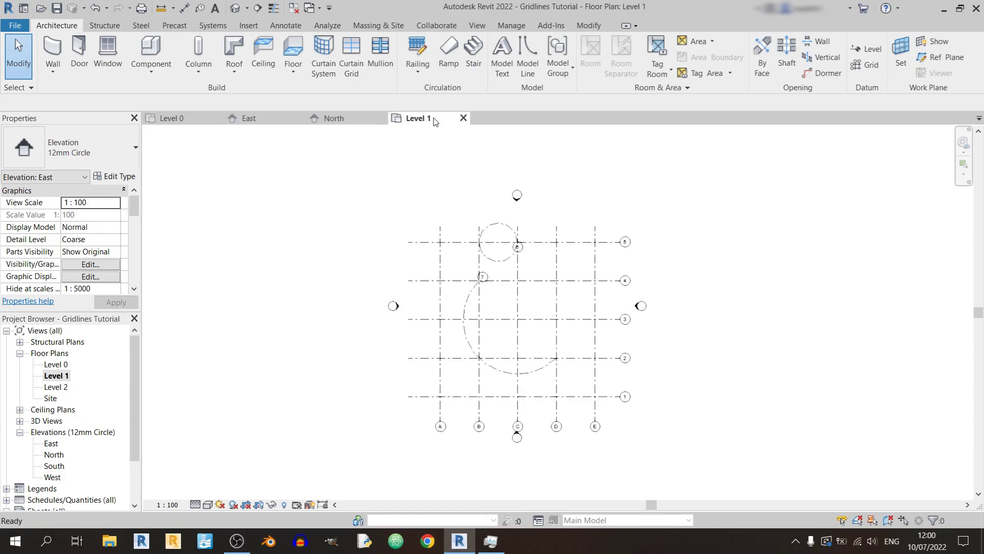
double_click(45, 388)
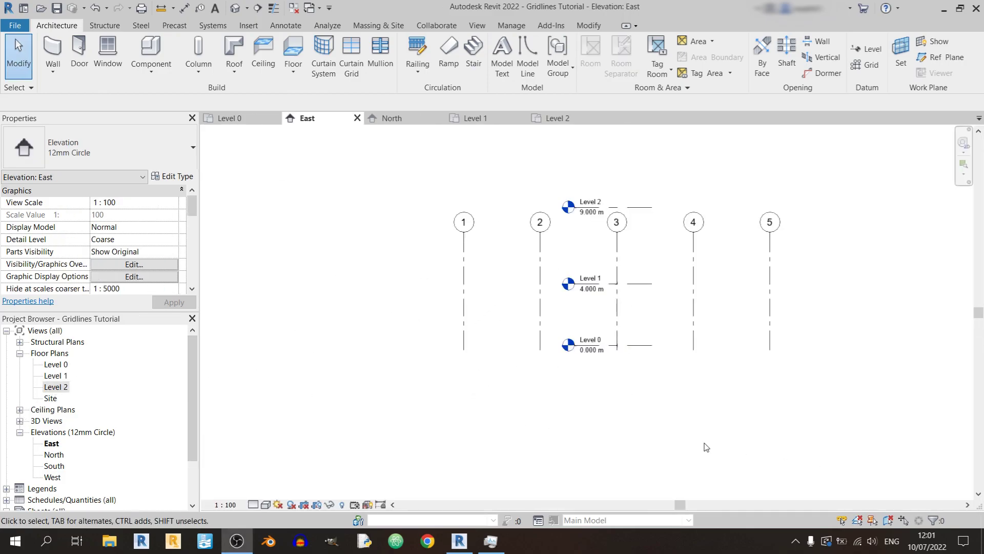
In the North elevation, raise grid C's top above Level 2 and check the Level 2 plan
click(479, 345)
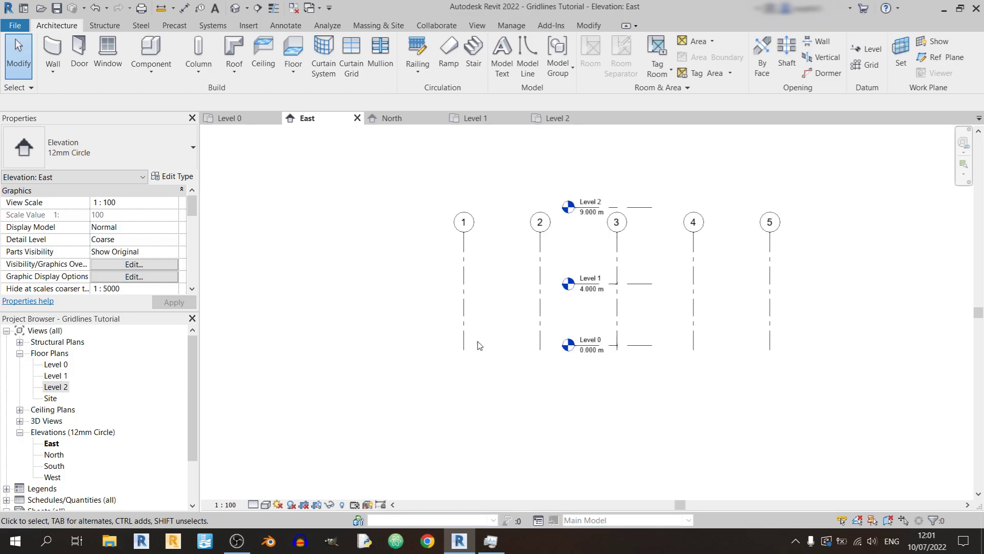
click(392, 118)
click(613, 240)
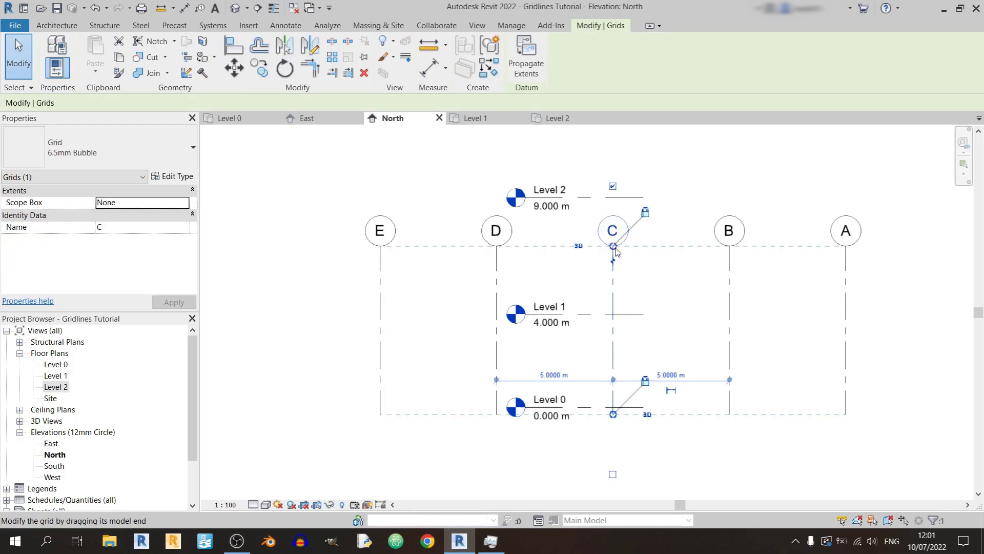
drag(613, 246, 614, 164)
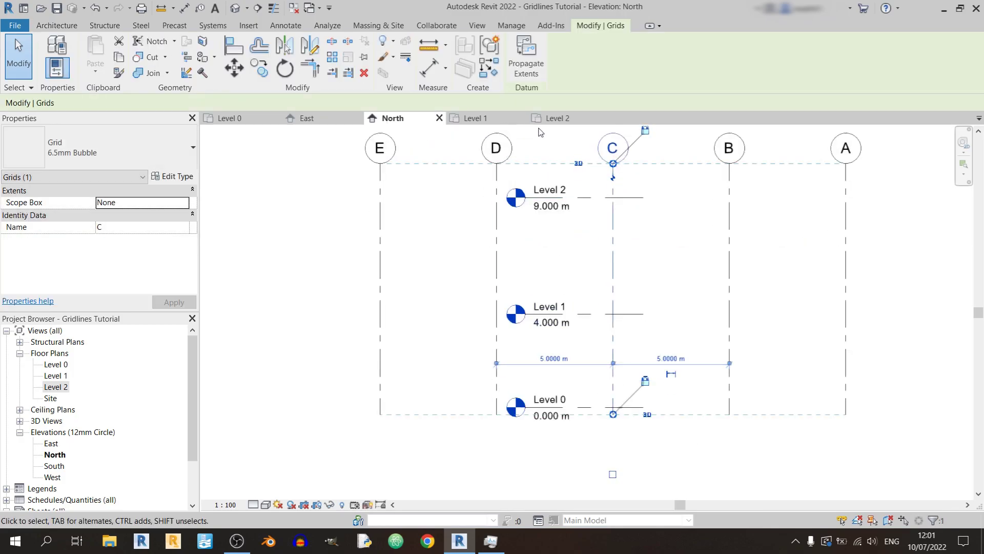
key(Escape)
click(563, 121)
scroll(638, 290, down, 3)
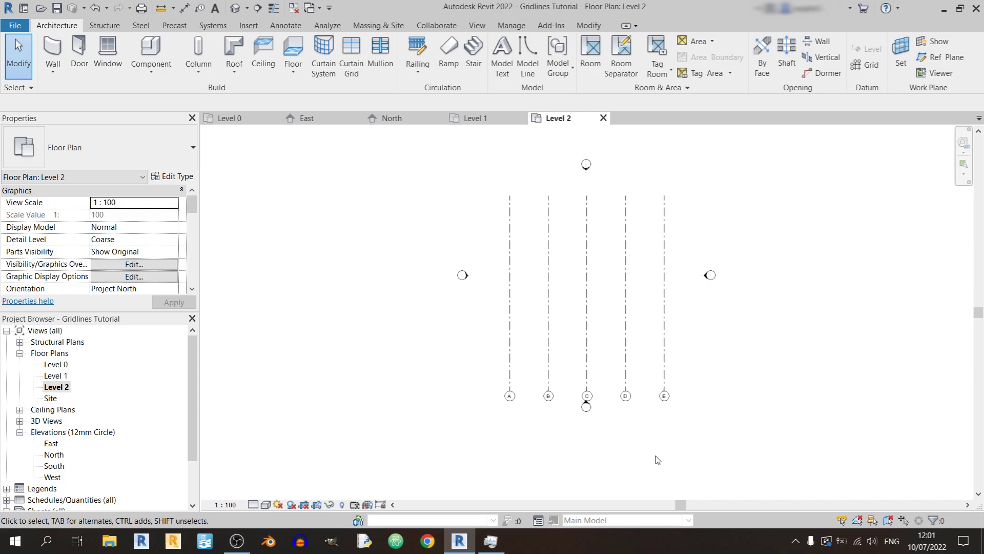
Look over the recentred North elevation, then switch to the East elevation
click(477, 121)
click(384, 119)
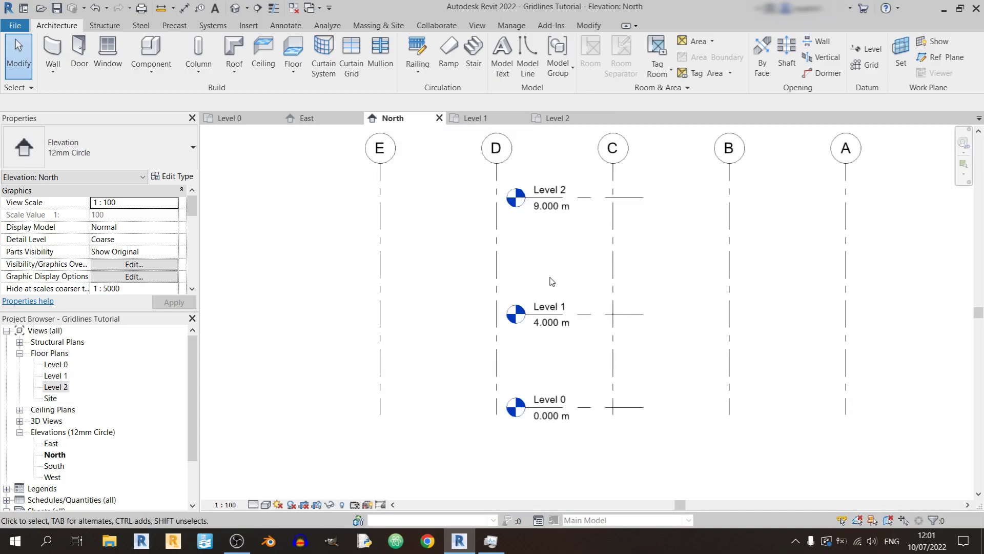
scroll(620, 246, down, 3)
middle_drag(622, 249, 576, 268)
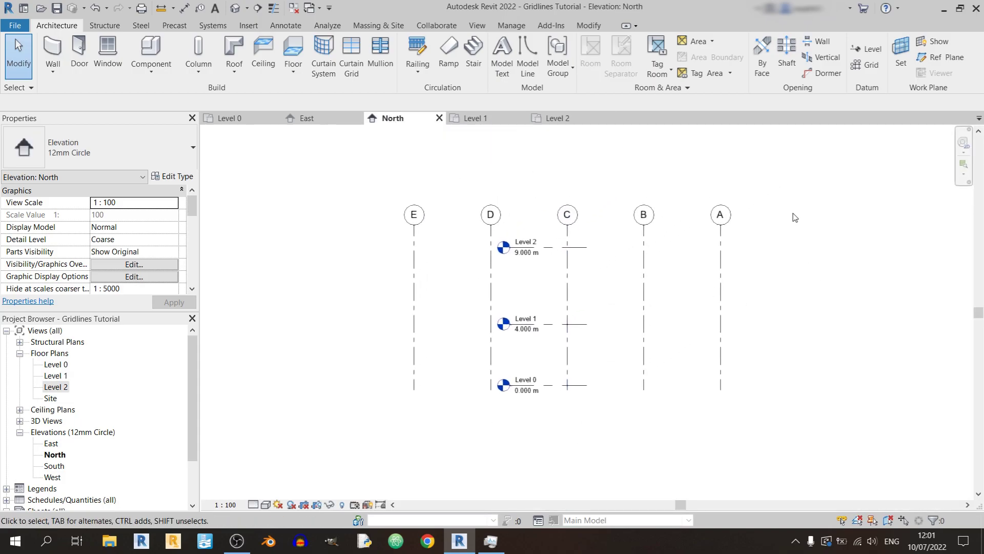
click(333, 119)
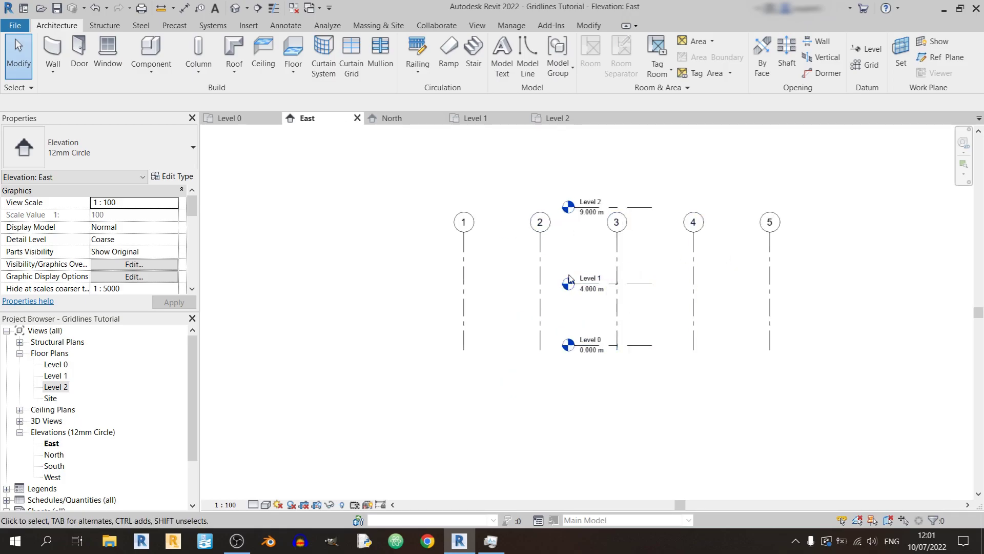